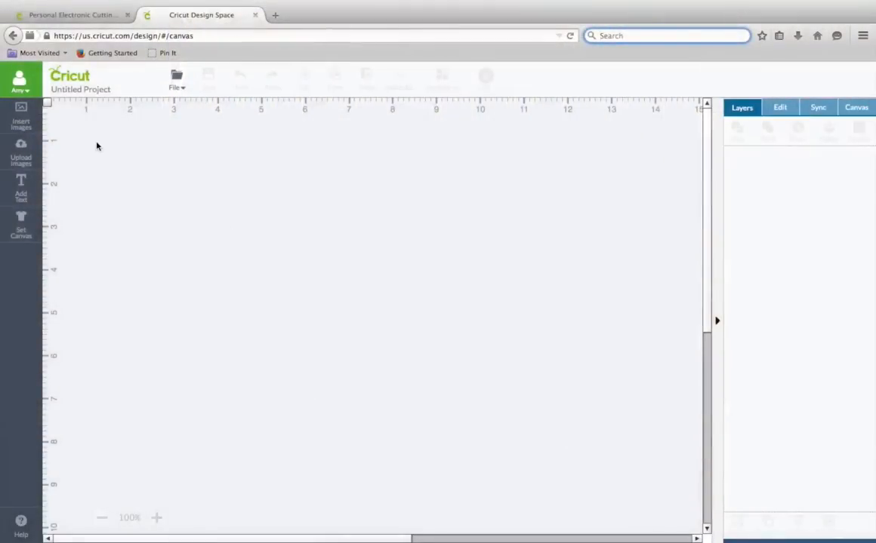
- Start a new blank project
{"action": "left_click", "coordinate": [177, 80]}
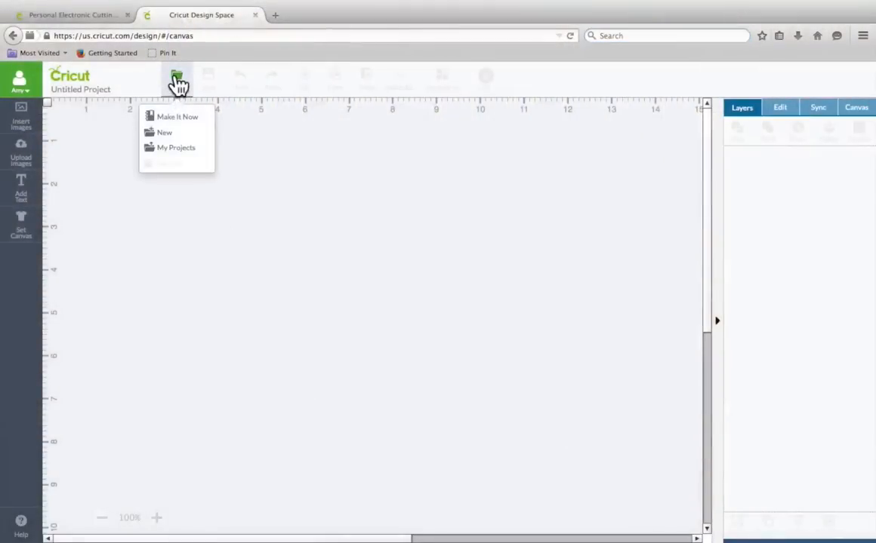
{"action": "left_click", "coordinate": [169, 134]}
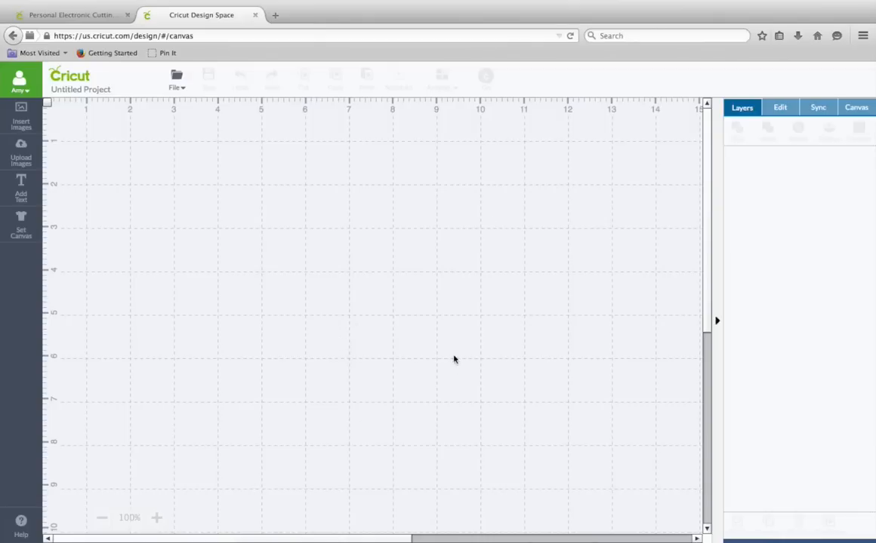
- Search the image library for spatula and then spoon images, browsing through the spoon results
{"action": "left_click", "coordinate": [29, 125]}
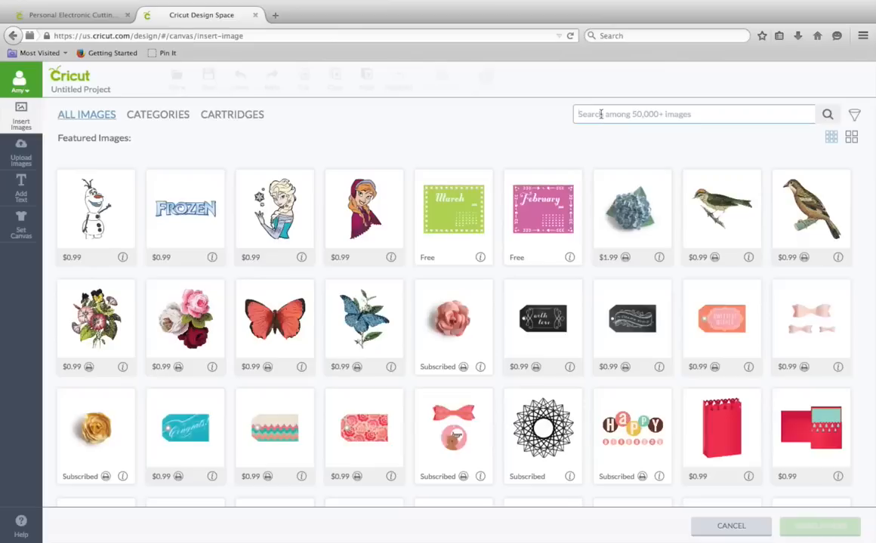
{"action": "type", "text": "s"}
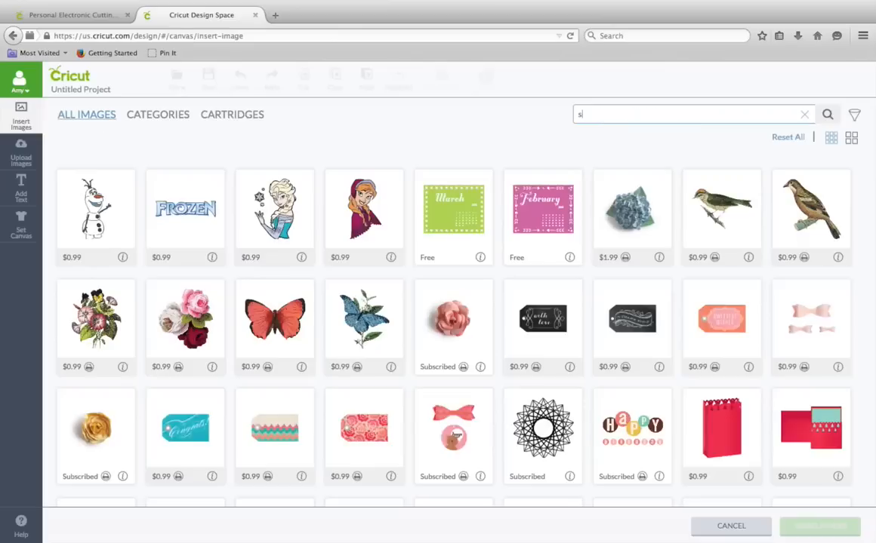
{"action": "type", "text": "patula"}
{"action": "key", "text": "Return"}
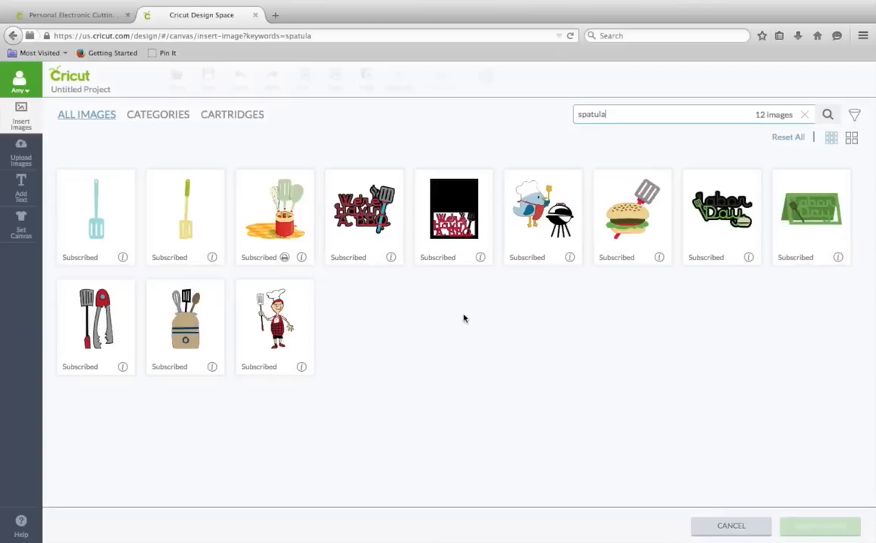
{"action": "left_click_drag", "start_coordinate": [612, 116], "coordinate": [555, 114]}
{"action": "type", "text": "spoon"}
{"action": "key", "text": "Return"}
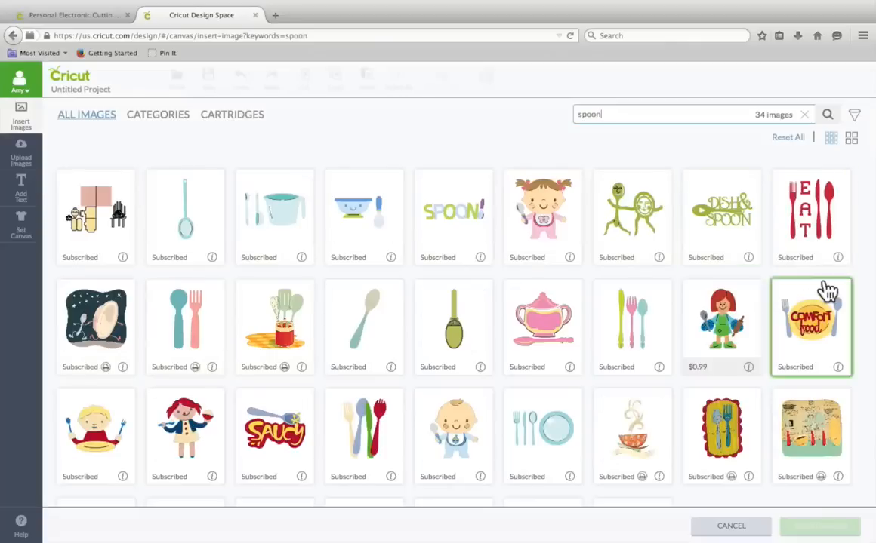
{"action": "scroll", "coordinate": [865, 305], "scroll_direction": "down", "scroll_amount": 3}
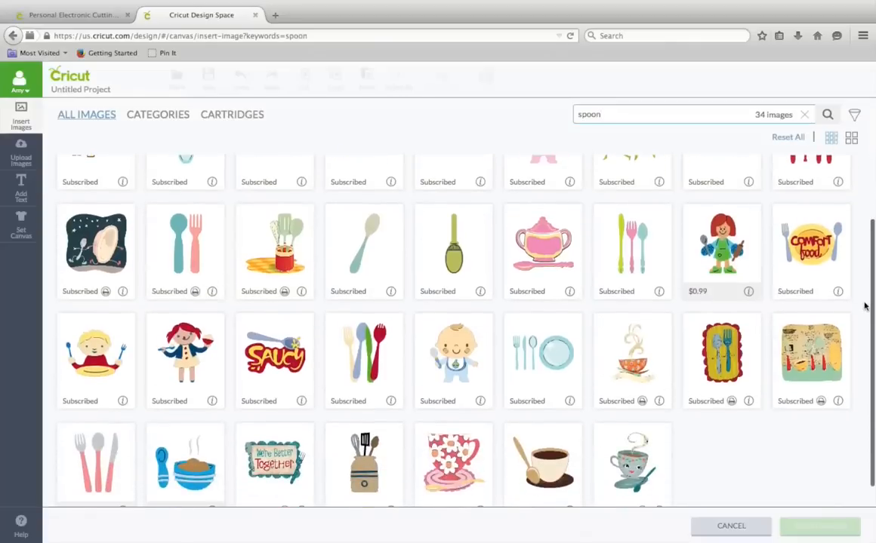
{"action": "scroll", "coordinate": [864, 304], "scroll_direction": "down", "scroll_amount": 1}
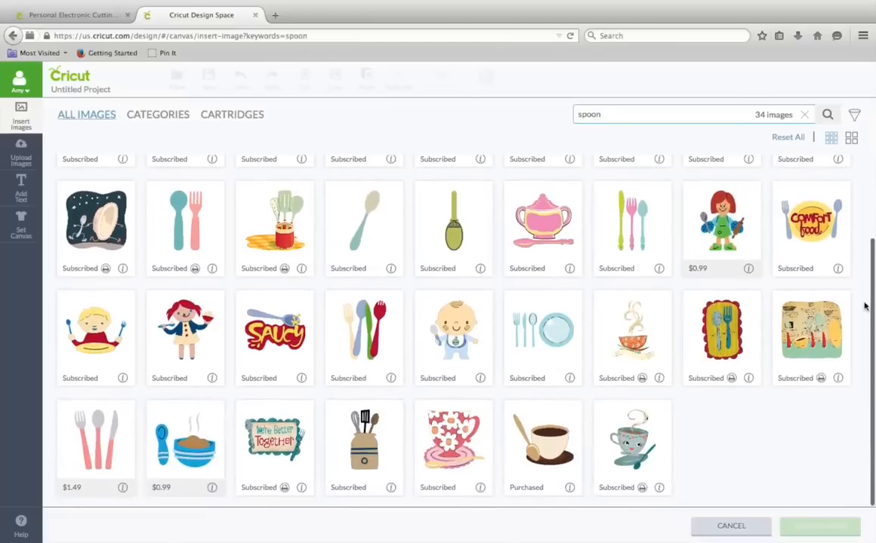
{"action": "scroll", "coordinate": [864, 305], "scroll_direction": "up", "scroll_amount": 1}
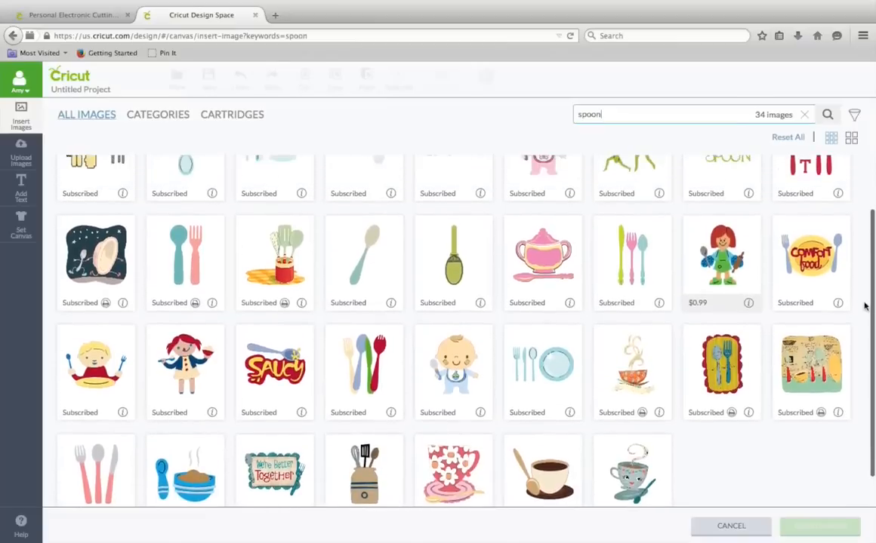
- Insert the cutlery and plate place setting image, move it to the canvas's upper-left and enlarge it to about 9.5 in wide
{"action": "left_click", "coordinate": [546, 377]}
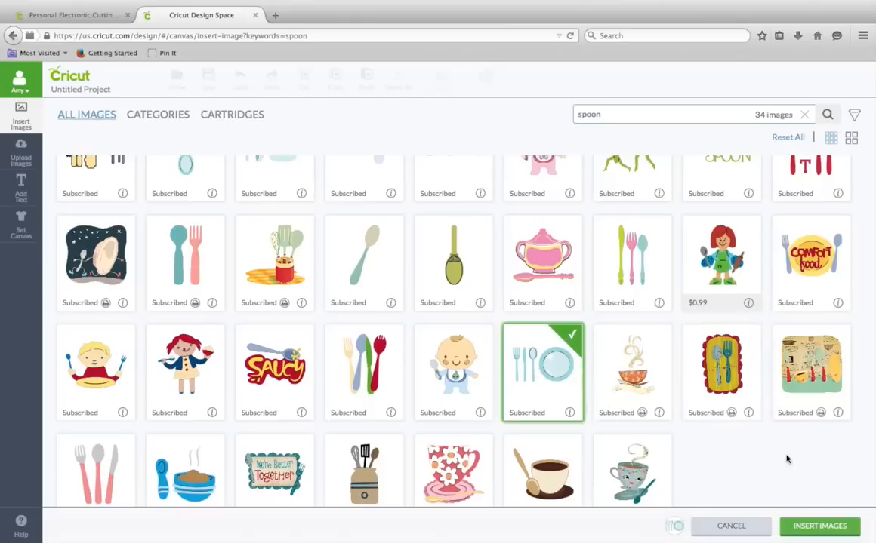
{"action": "left_click", "coordinate": [829, 535]}
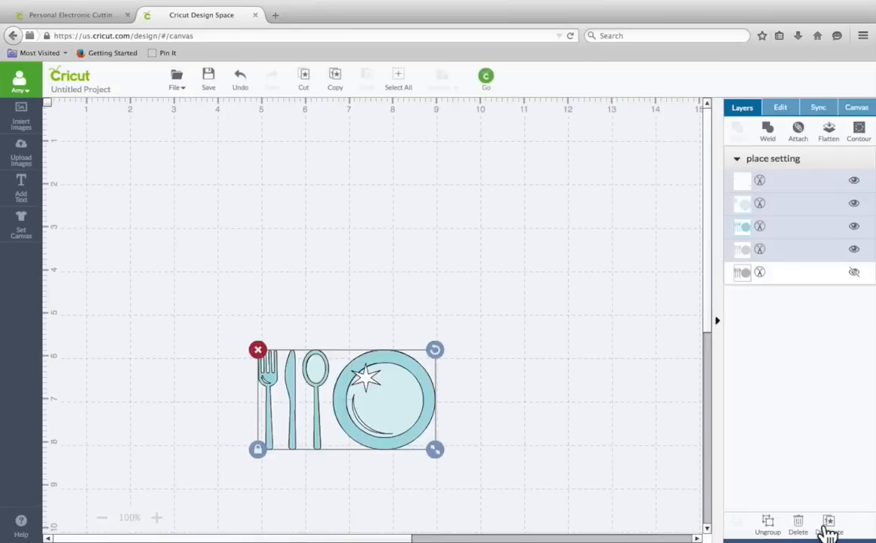
{"action": "left_click_drag", "start_coordinate": [369, 407], "coordinate": [213, 195]}
{"action": "left_click_drag", "start_coordinate": [280, 239], "coordinate": [526, 437]}
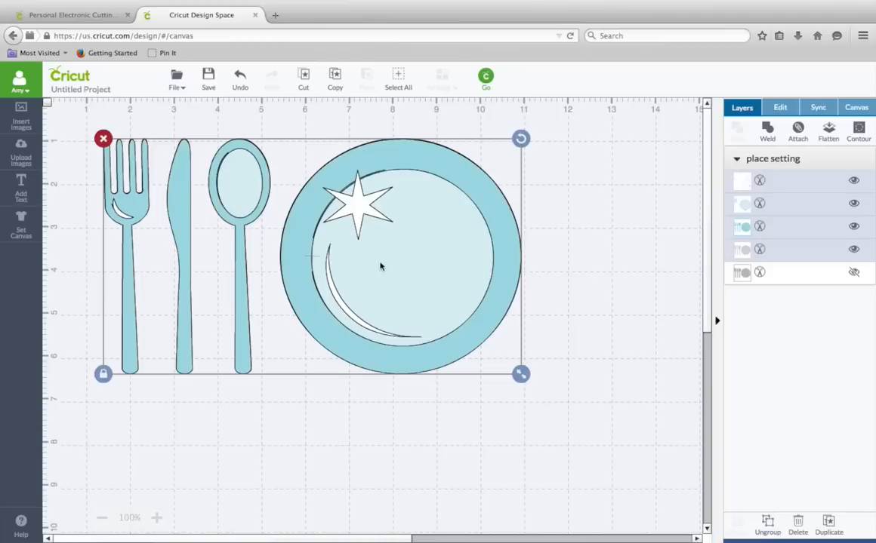
- Ungroup the place setting and delete the plate's inner circle layer and the star-and-crescent layer
{"action": "left_click", "coordinate": [767, 526]}
{"action": "left_click_drag", "start_coordinate": [463, 268], "coordinate": [557, 372]}
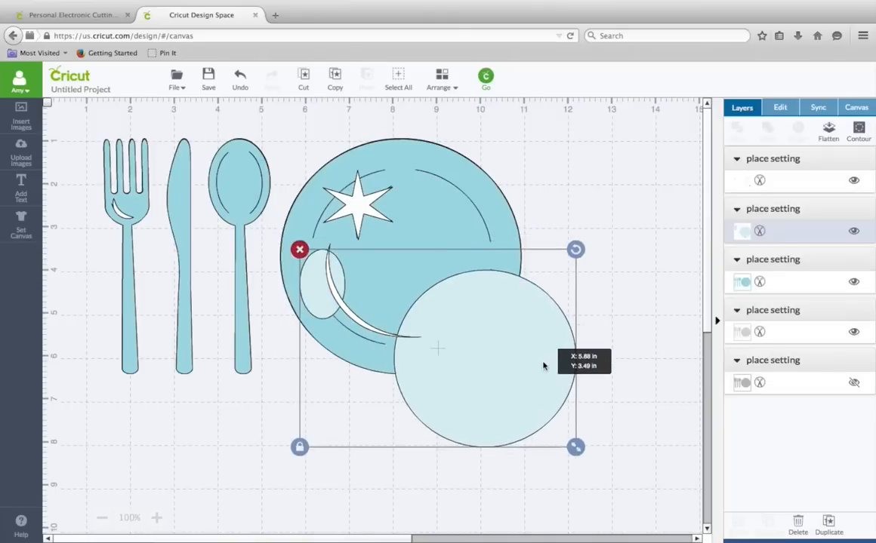
{"action": "left_click", "coordinate": [299, 250]}
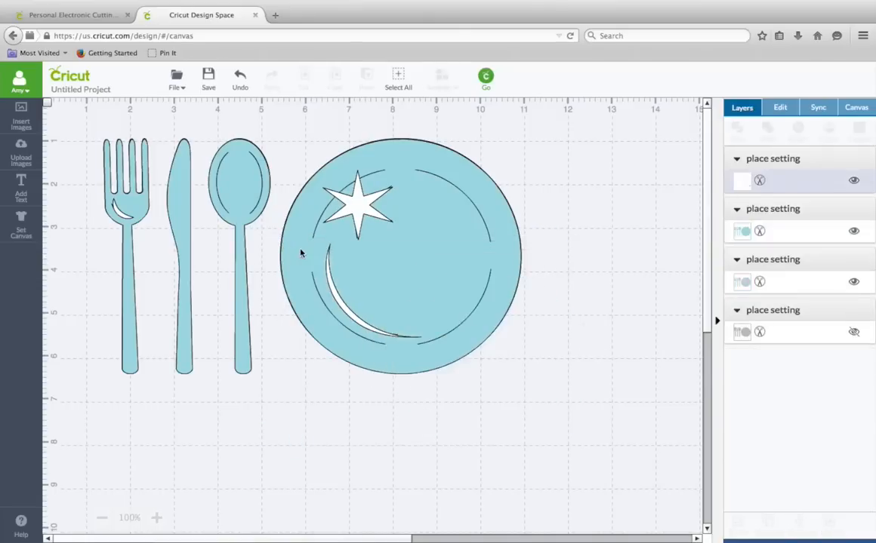
{"action": "left_click_drag", "start_coordinate": [329, 191], "coordinate": [611, 431]}
{"action": "left_click", "coordinate": [310, 345]}
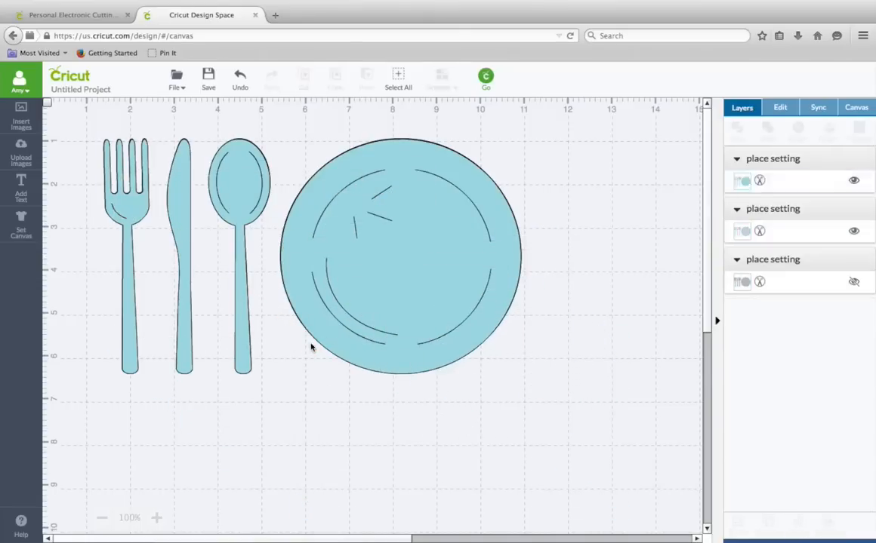
- Delete the blue cutlery-and-plate layer, keeping the grey silhouette, and nudge the silhouette back into place
{"action": "left_click_drag", "start_coordinate": [311, 226], "coordinate": [384, 313]}
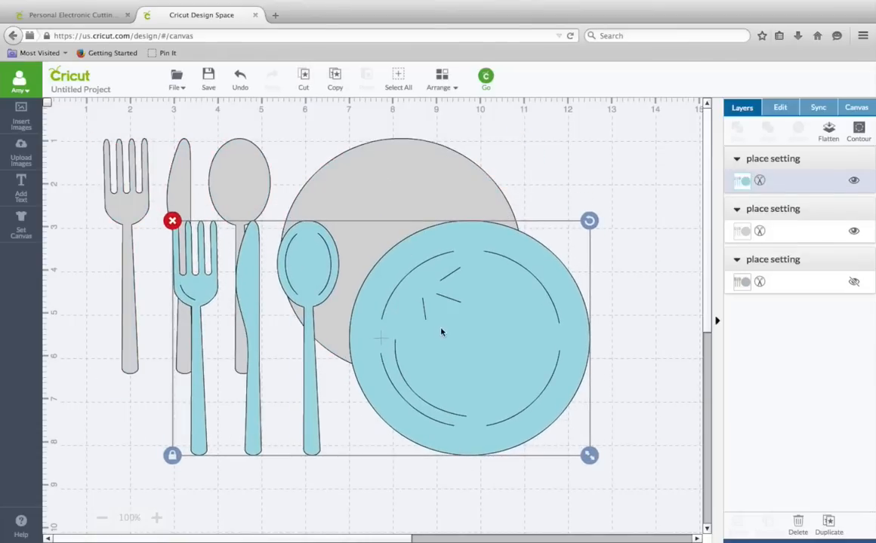
{"action": "left_click_drag", "start_coordinate": [441, 247], "coordinate": [431, 315]}
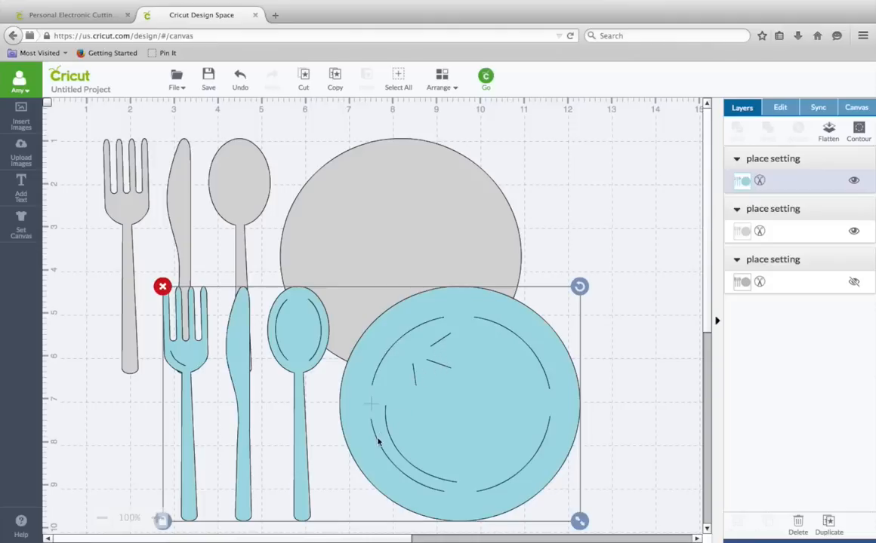
{"action": "left_click", "coordinate": [163, 287]}
{"action": "left_click", "coordinate": [335, 260]}
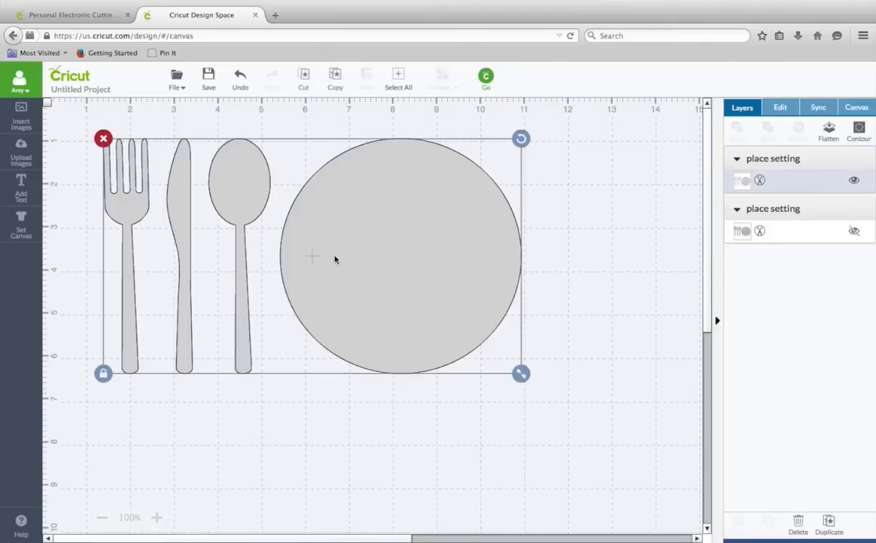
{"action": "mouse_move", "coordinate": [335, 259]}
{"action": "left_mouse_down"}
{"action": "mouse_move", "coordinate": [345, 292]}
{"action": "mouse_move", "coordinate": [331, 248]}
{"action": "left_mouse_up"}
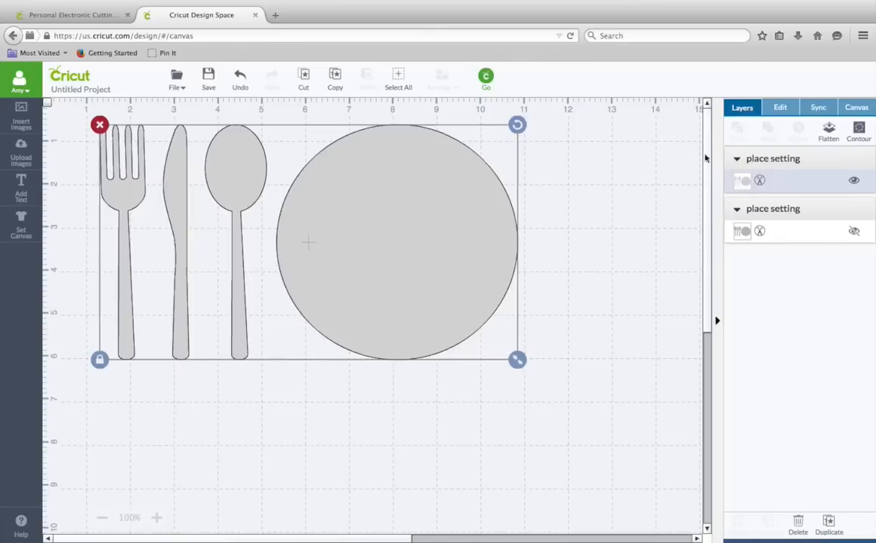
- Use Contour to hide the plate from the grey silhouette, leaving only fork, knife and spoon
{"action": "left_click", "coordinate": [861, 132]}
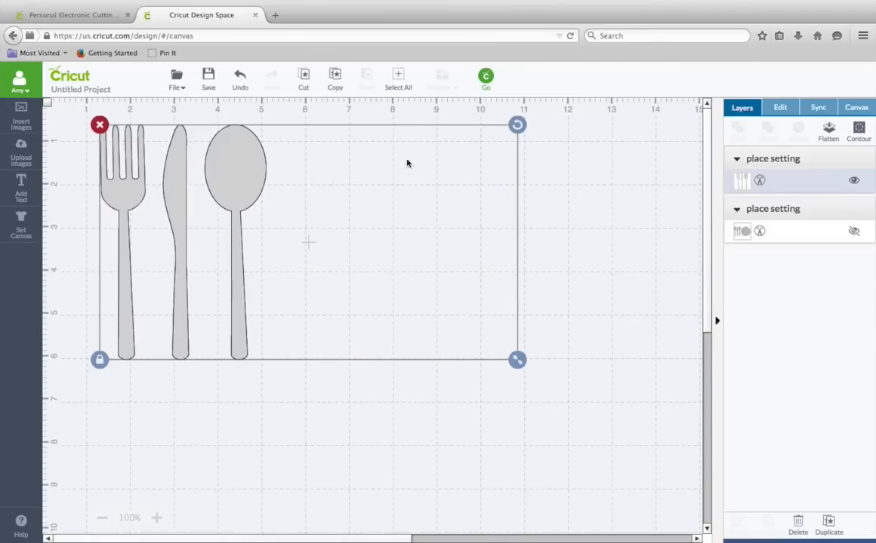
{"action": "left_click", "coordinate": [348, 408]}
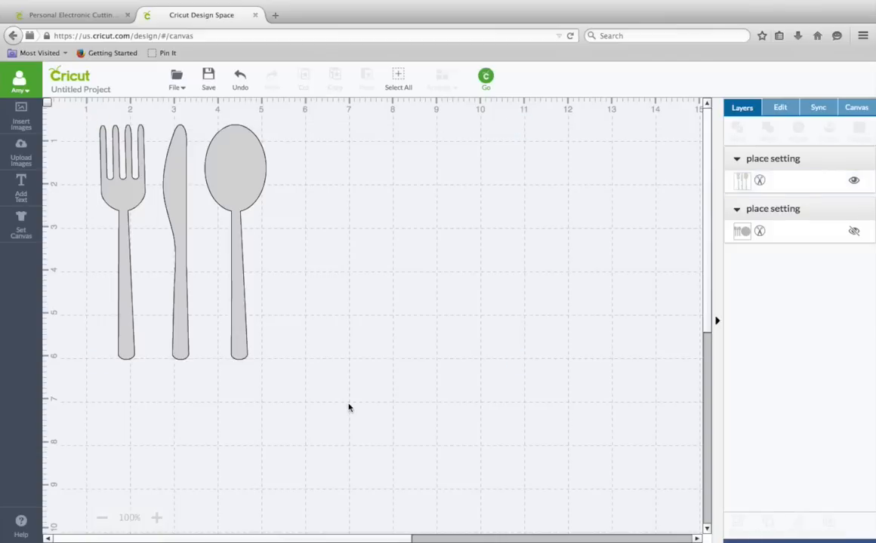
- Move and enlarge the cutlery silhouette to about 9 in tall, centred near the top of the canvas
{"action": "left_click", "coordinate": [233, 296]}
{"action": "left_click_drag", "start_coordinate": [239, 285], "coordinate": [175, 266]}
{"action": "left_click_drag", "start_coordinate": [209, 333], "coordinate": [351, 490]}
{"action": "left_click_drag", "start_coordinate": [279, 335], "coordinate": [364, 350]}
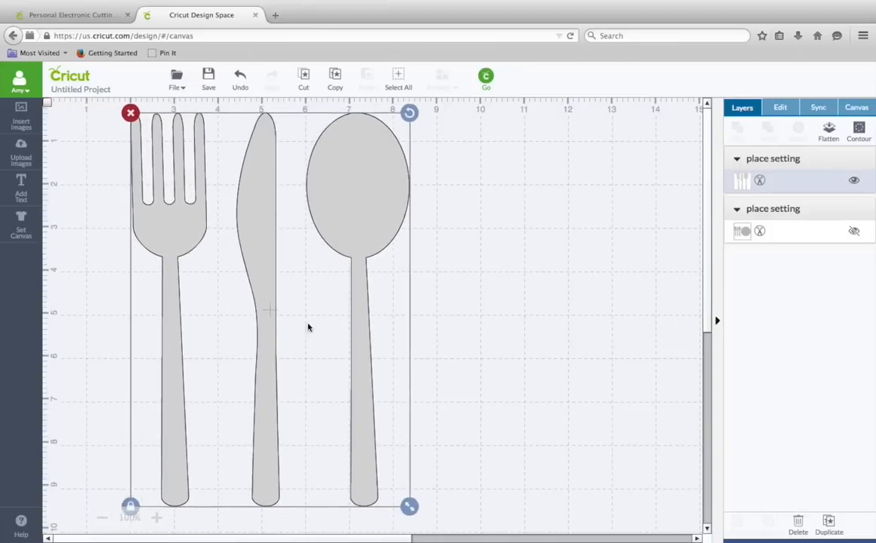
{"action": "left_click_drag", "start_coordinate": [385, 311], "coordinate": [417, 310]}
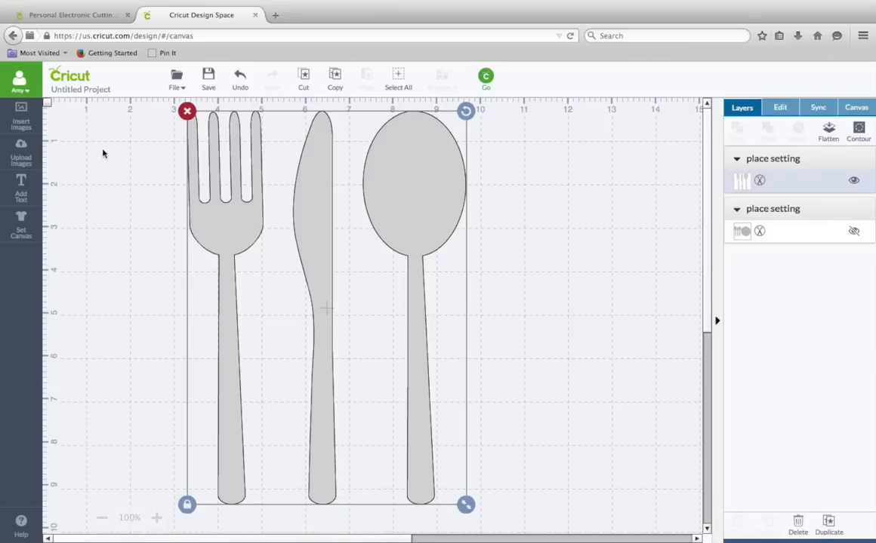
- Reopen the image library, enter craft as a search term and switch to the cartridge listing
{"action": "left_click", "coordinate": [23, 117]}
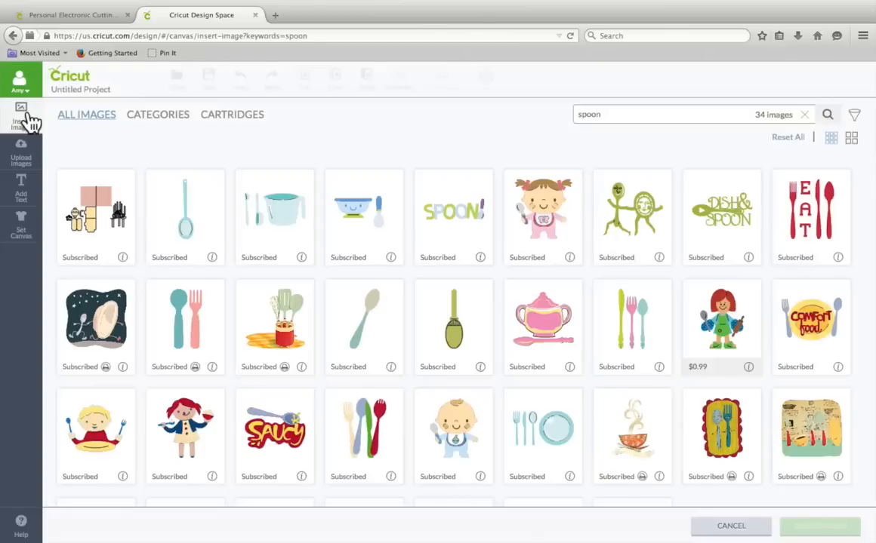
{"action": "left_click_drag", "start_coordinate": [611, 116], "coordinate": [563, 115]}
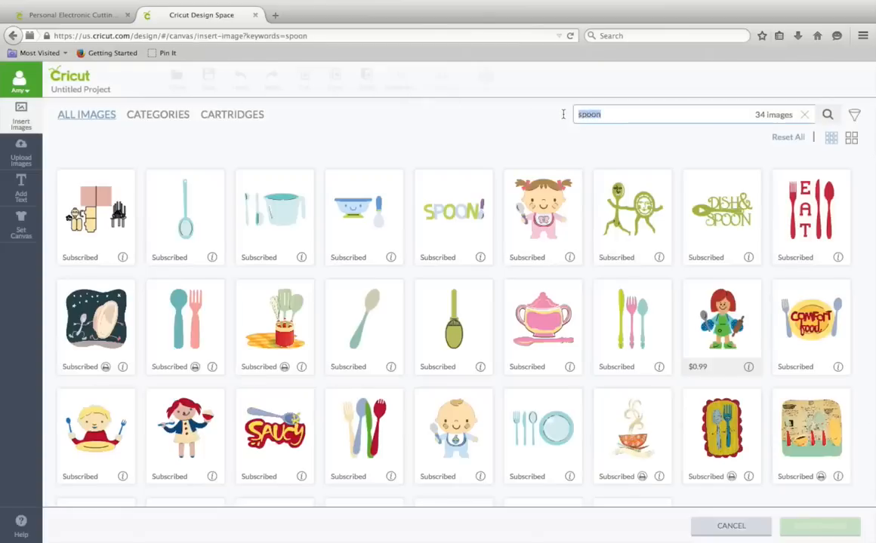
{"action": "type", "text": "craft"}
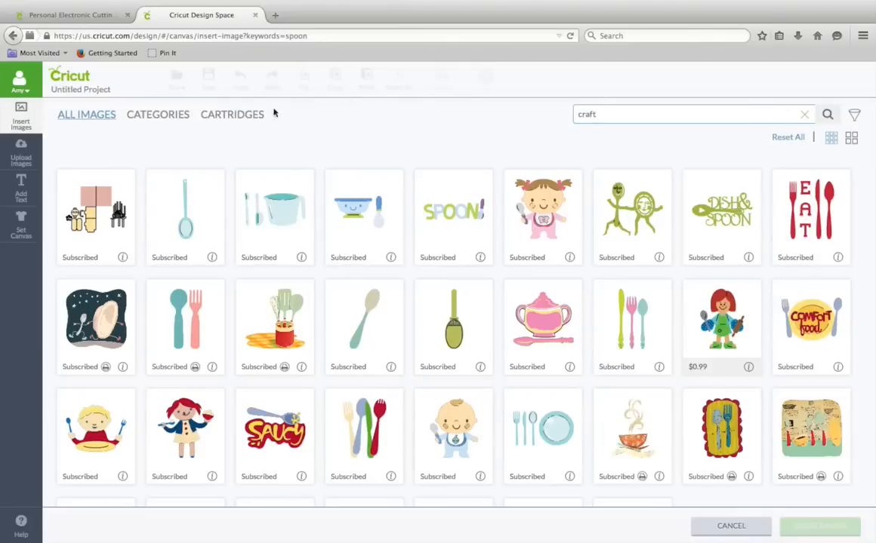
{"action": "left_click", "coordinate": [249, 115]}
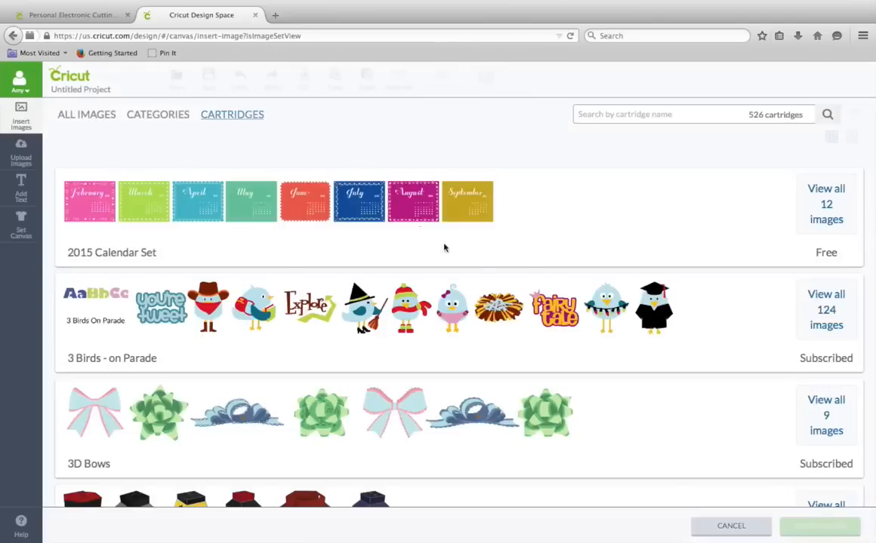
- Search cartridges for craft, open Cricut Craft Room Basics and select its plain rectangle shape
{"action": "left_click", "coordinate": [583, 113]}
{"action": "type", "text": "craft"}
{"action": "key", "text": "Return"}
{"action": "left_click", "coordinate": [629, 192]}
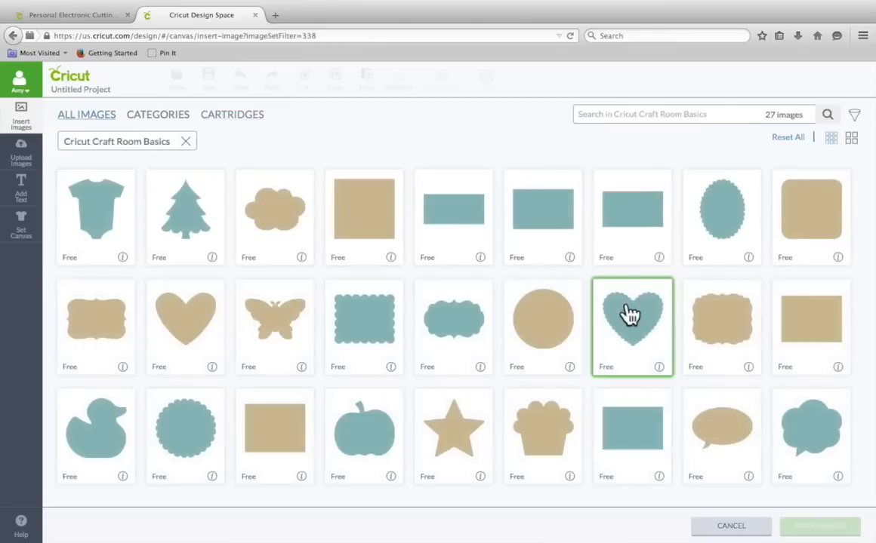
{"action": "left_click", "coordinate": [639, 220]}
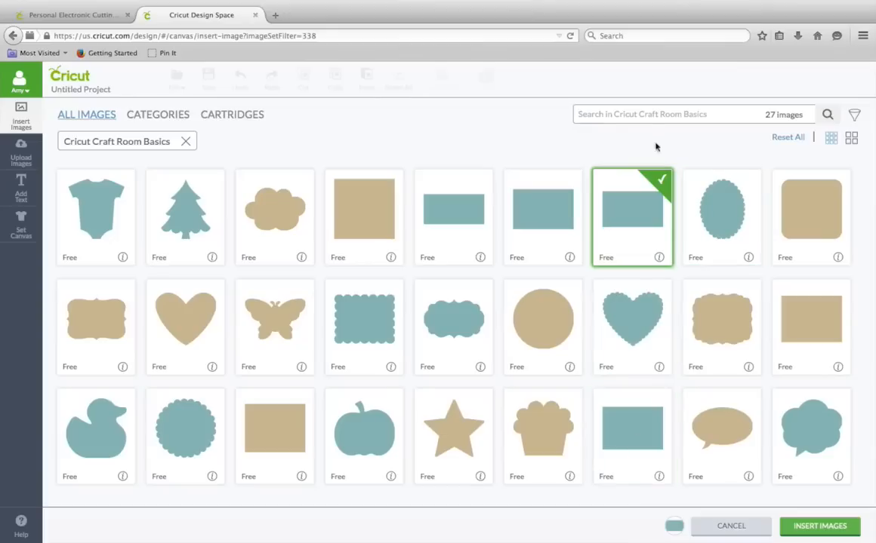
- Search for flourish images, clearing the Cricut Craft Room Basics filter to search all images
{"action": "left_click", "coordinate": [639, 115]}
{"action": "type", "text": "flourish"}
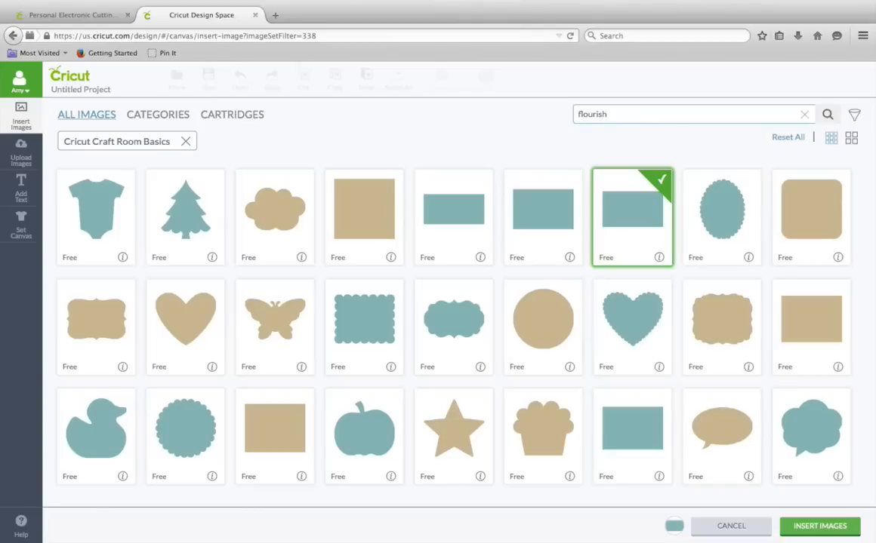
{"action": "key", "text": "Return"}
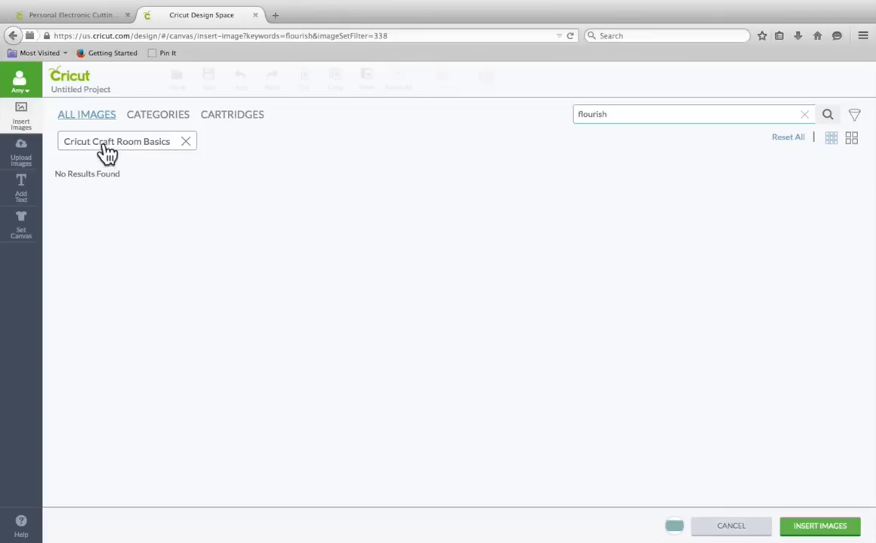
{"action": "left_click", "coordinate": [185, 142]}
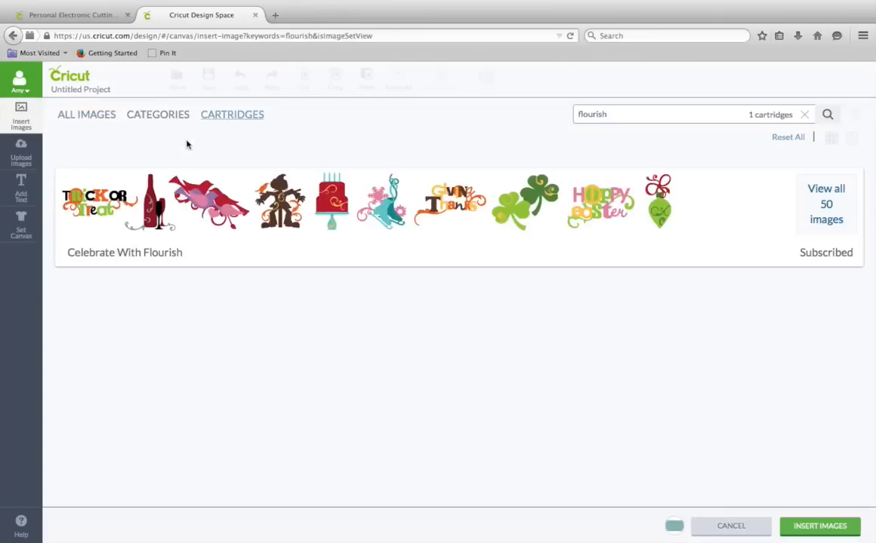
{"action": "left_click", "coordinate": [96, 116]}
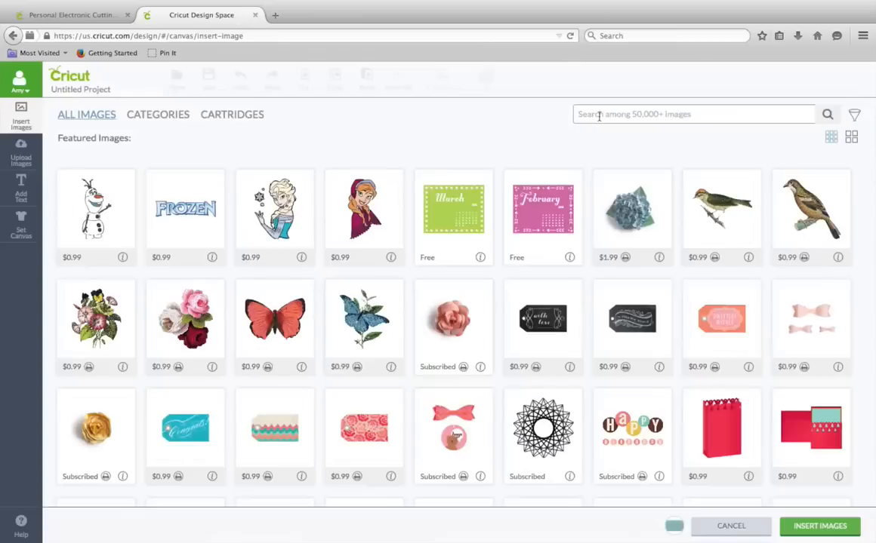
{"action": "type", "text": "flo"}
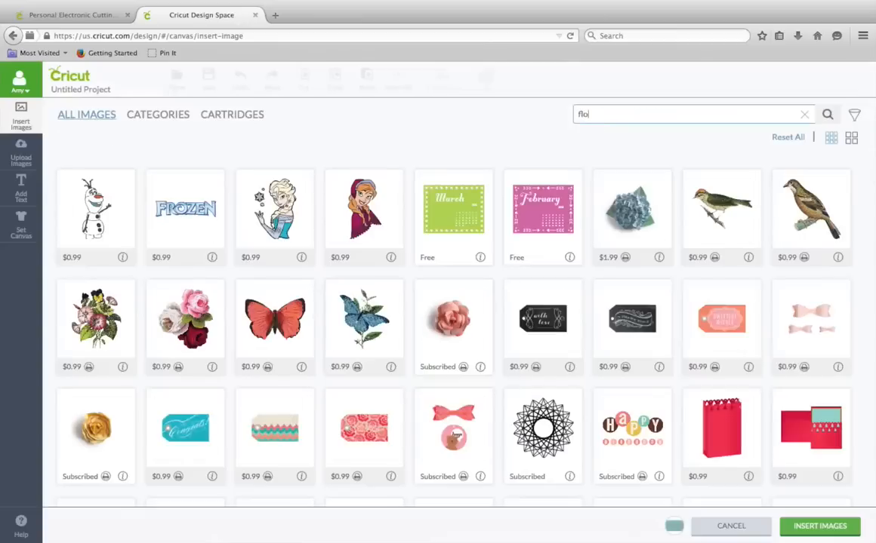
{"action": "type", "text": "urish"}
{"action": "key", "text": "Return"}
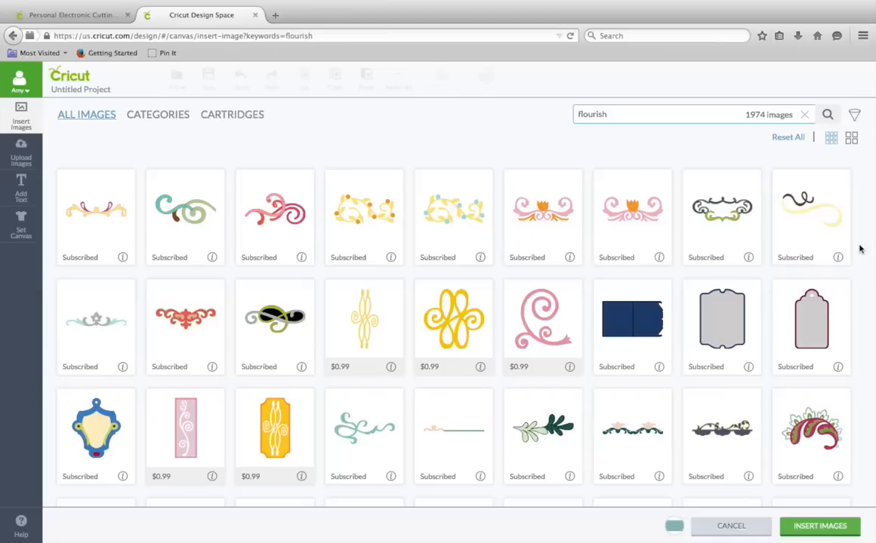
- Browse the flourish results and insert the pink symmetrical scroll flourish into the project
{"action": "scroll", "coordinate": [860, 247], "scroll_direction": "down", "scroll_amount": 3}
{"action": "scroll", "coordinate": [861, 249], "scroll_direction": "down", "scroll_amount": 3}
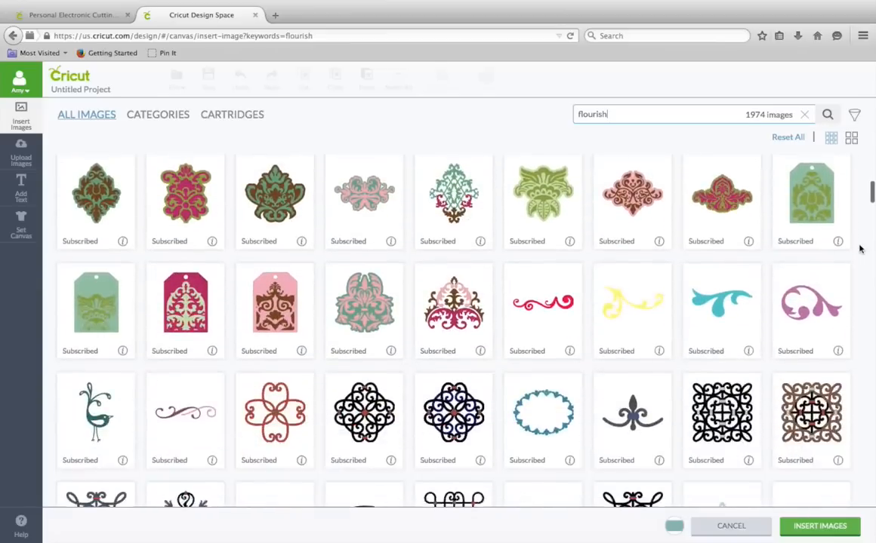
{"action": "scroll", "coordinate": [858, 249], "scroll_direction": "down", "scroll_amount": 4}
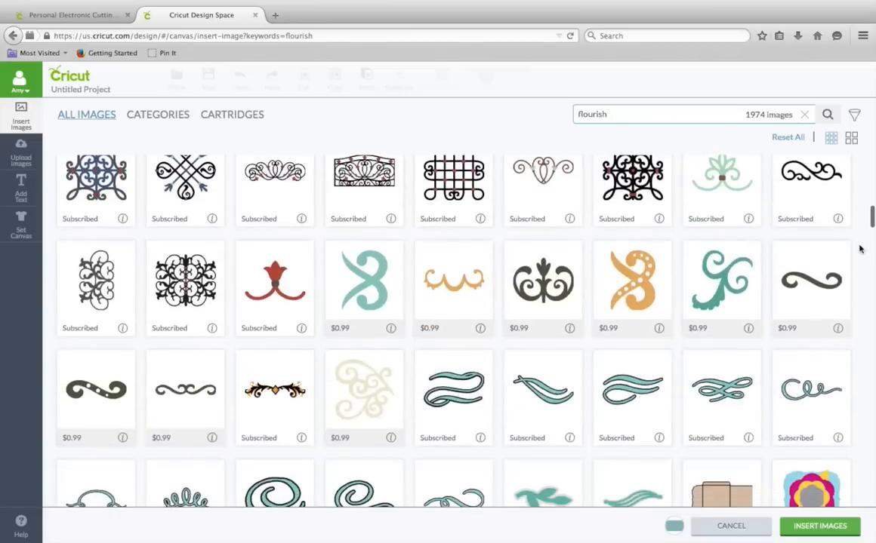
{"action": "scroll", "coordinate": [859, 249], "scroll_direction": "down", "scroll_amount": 2}
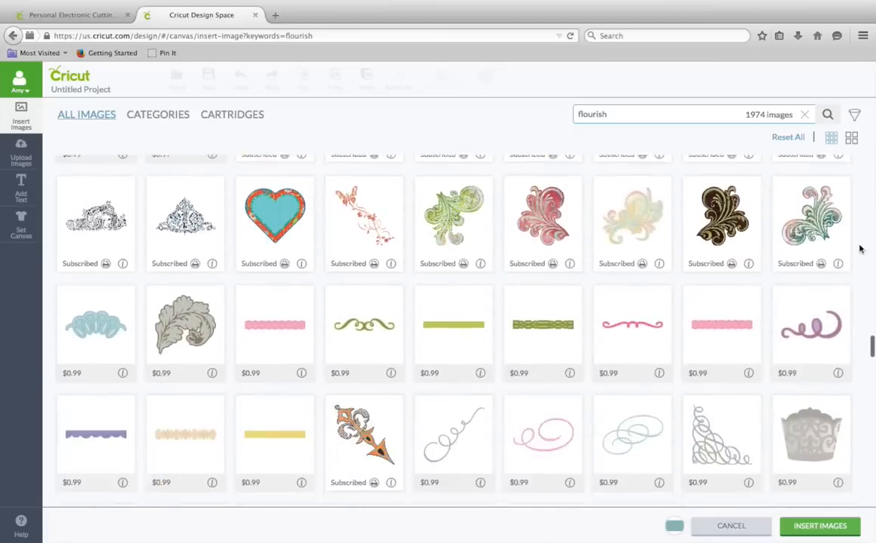
{"action": "scroll", "coordinate": [859, 249], "scroll_direction": "down", "scroll_amount": 5}
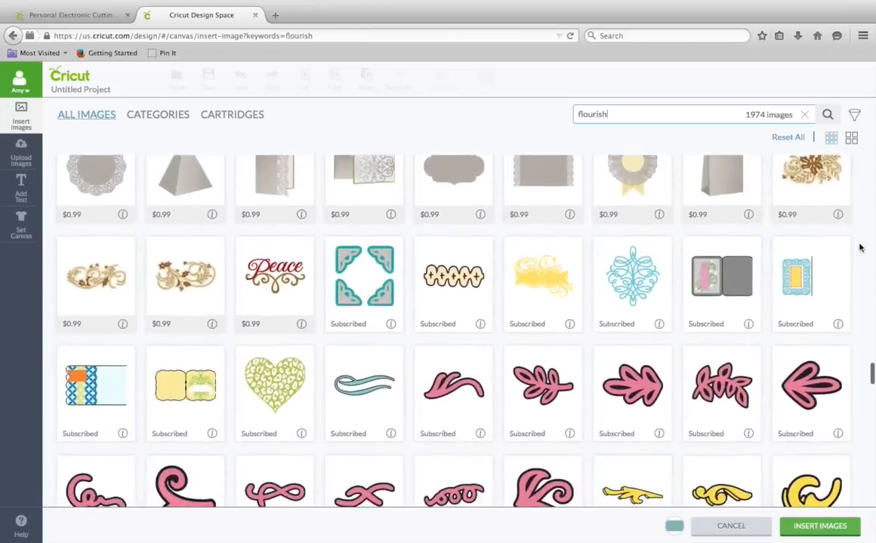
{"action": "scroll", "coordinate": [858, 248], "scroll_direction": "down", "scroll_amount": 4}
{"action": "scroll", "coordinate": [859, 248], "scroll_direction": "down", "scroll_amount": 5}
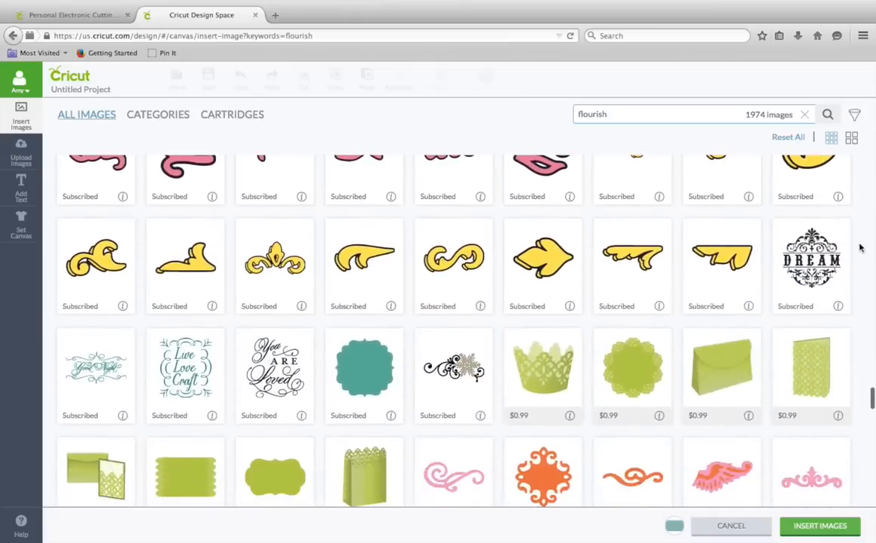
{"action": "scroll", "coordinate": [859, 247], "scroll_direction": "down", "scroll_amount": 4}
{"action": "scroll", "coordinate": [859, 248], "scroll_direction": "down", "scroll_amount": 1}
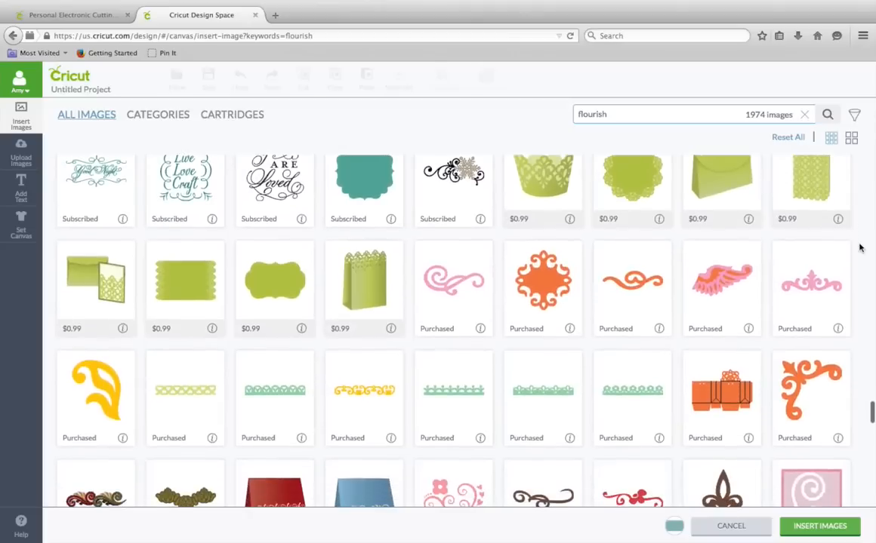
{"action": "left_click", "coordinate": [816, 294]}
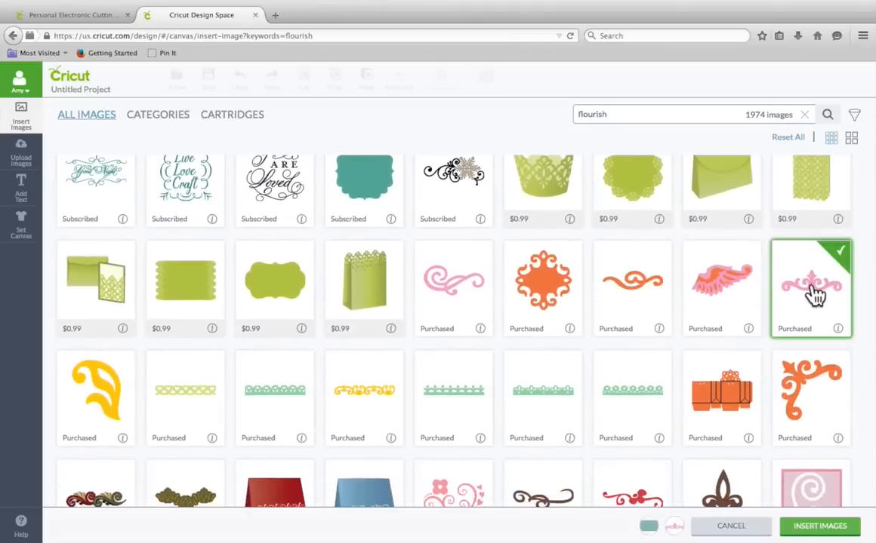
{"action": "left_click", "coordinate": [819, 527]}
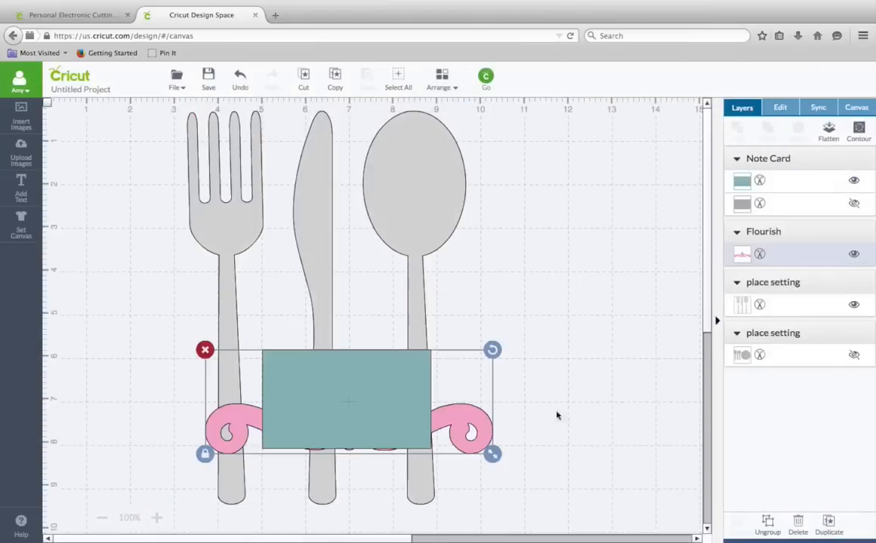
- Move the flourish aside and position the rectangle across the knife and spoon handles
{"action": "left_click_drag", "start_coordinate": [387, 388], "coordinate": [237, 285]}
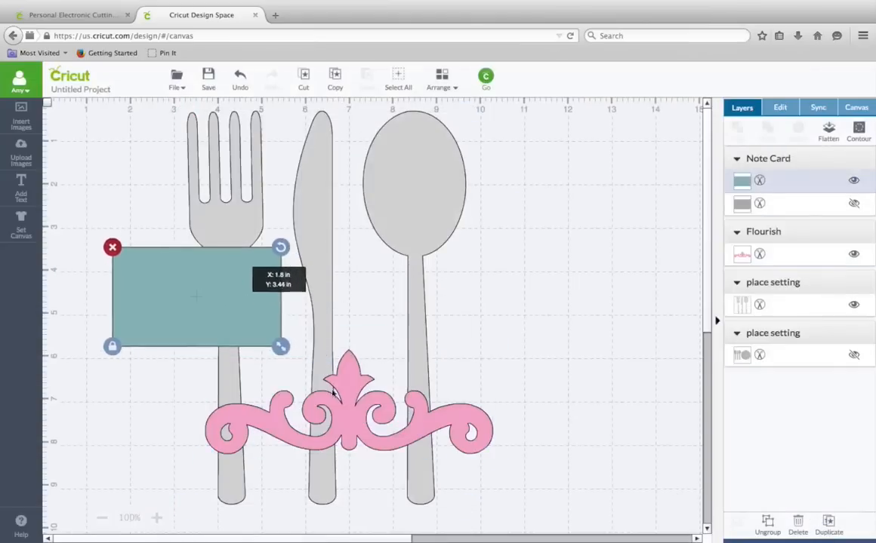
{"action": "left_click_drag", "start_coordinate": [321, 382], "coordinate": [717, 141]}
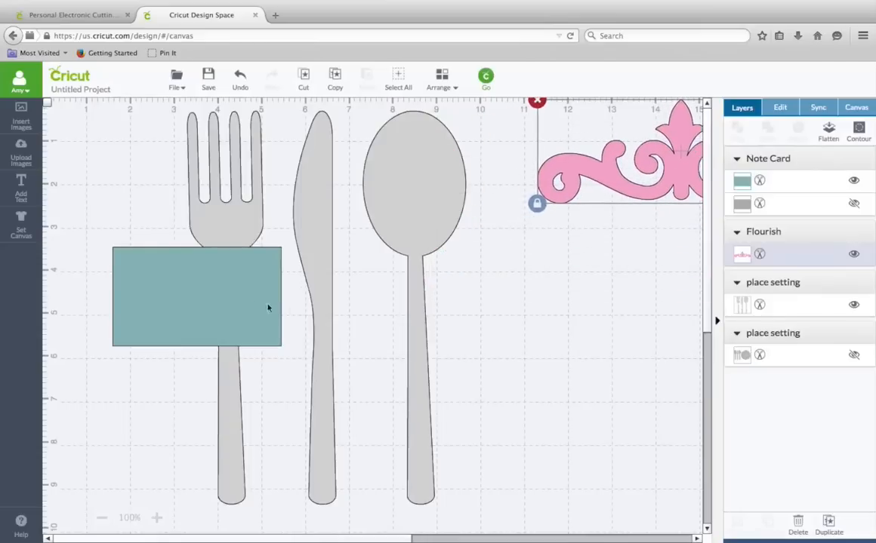
{"action": "left_click_drag", "start_coordinate": [252, 302], "coordinate": [405, 338]}
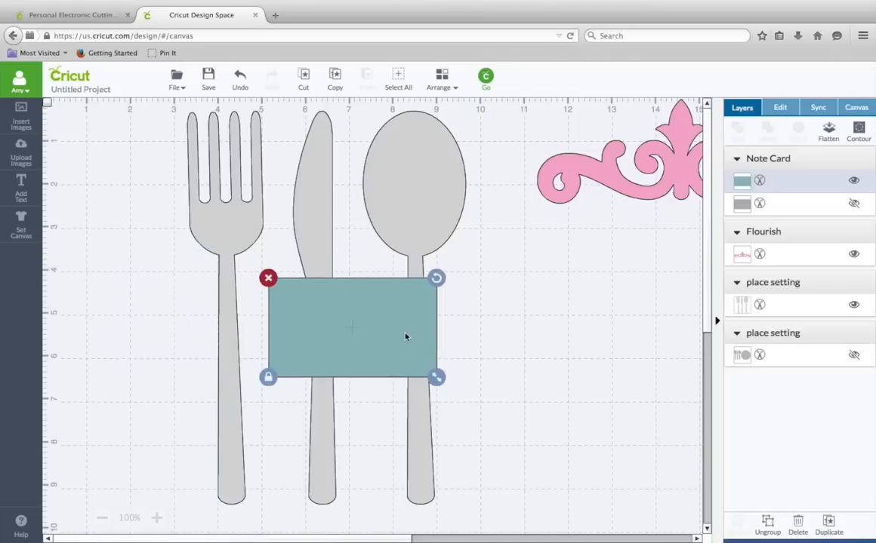
- Copy and paste the rectangle, parking the duplicate beside the canvas area
{"action": "left_click", "coordinate": [337, 81]}
{"action": "left_click", "coordinate": [367, 80]}
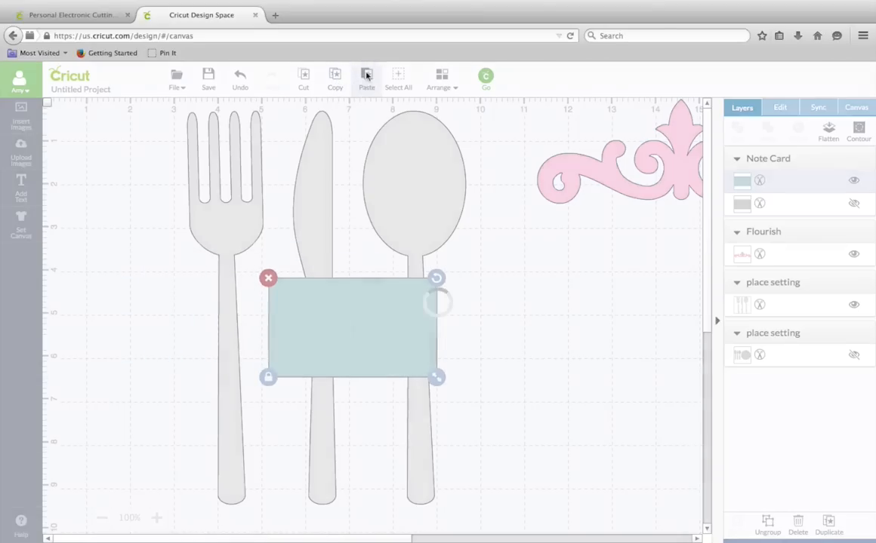
{"action": "left_click_drag", "start_coordinate": [359, 311], "coordinate": [699, 224]}
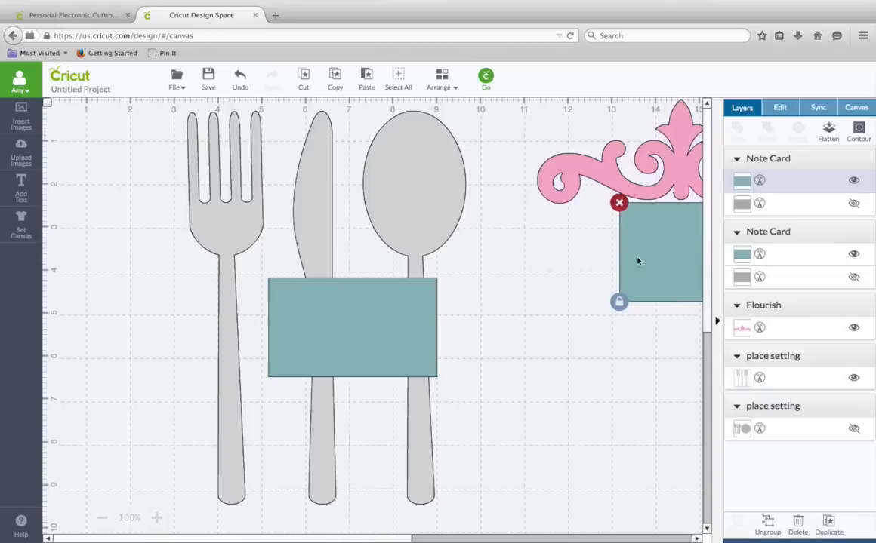
- Unlock proportions and reshape the rectangle into a thin bar about 7 in long and 0.6 in tall across all three handles
{"action": "left_click", "coordinate": [363, 330]}
{"action": "left_click_drag", "start_coordinate": [435, 377], "coordinate": [408, 362]}
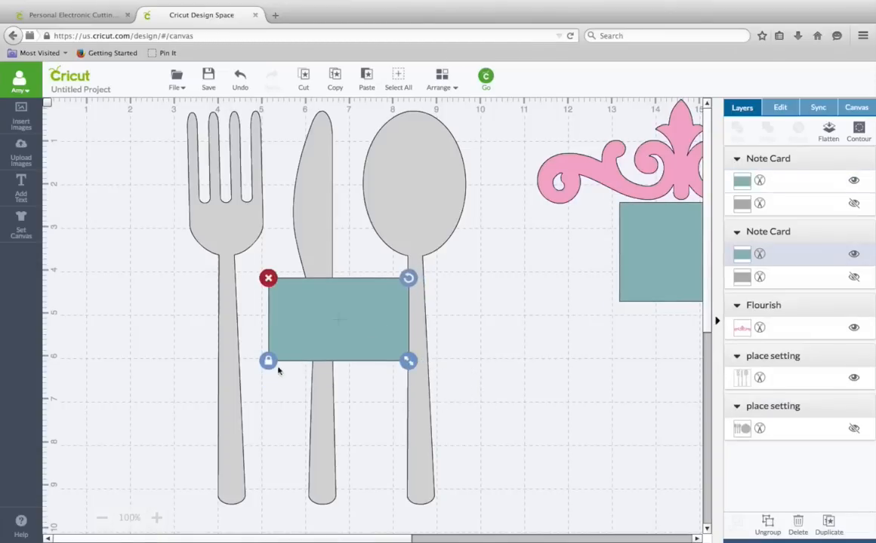
{"action": "left_click_drag", "start_coordinate": [407, 361], "coordinate": [463, 395]}
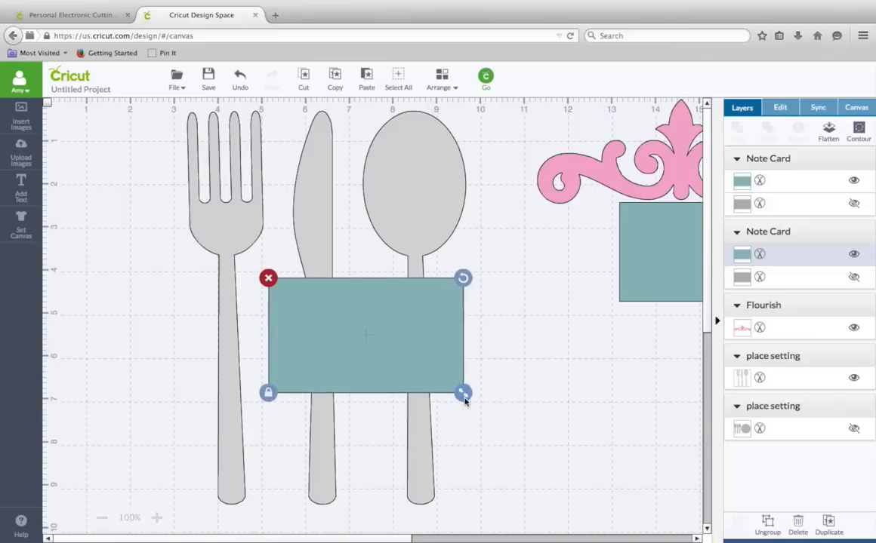
{"action": "left_click", "coordinate": [270, 396]}
{"action": "left_click_drag", "start_coordinate": [465, 395], "coordinate": [468, 304]}
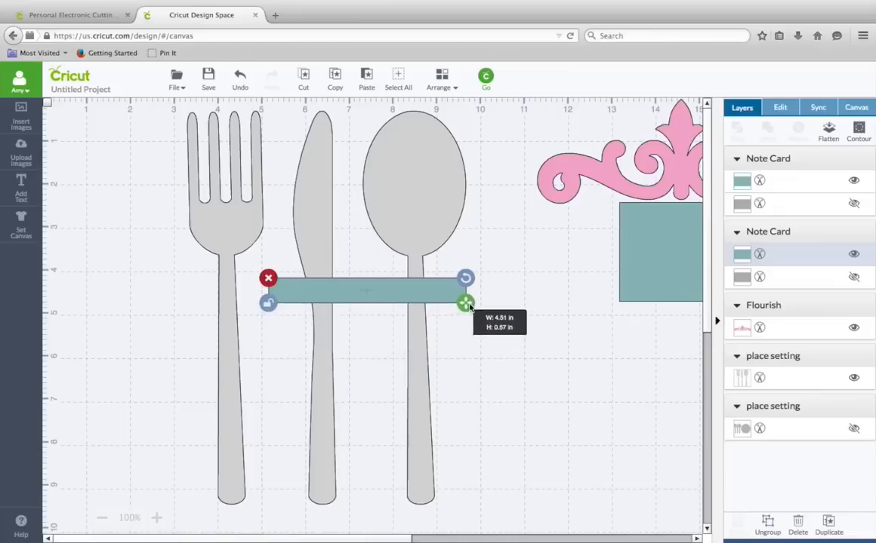
{"action": "left_click_drag", "start_coordinate": [466, 304], "coordinate": [423, 323]}
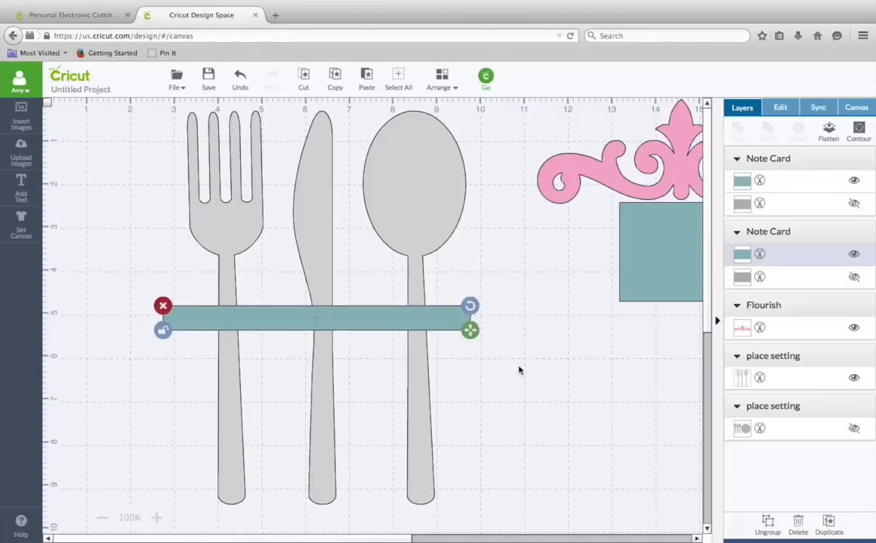
- Nudge the cutlery silhouette and the bar slightly left to line them up
{"action": "left_click", "coordinate": [415, 219]}
{"action": "left_click_drag", "start_coordinate": [415, 218], "coordinate": [402, 218]}
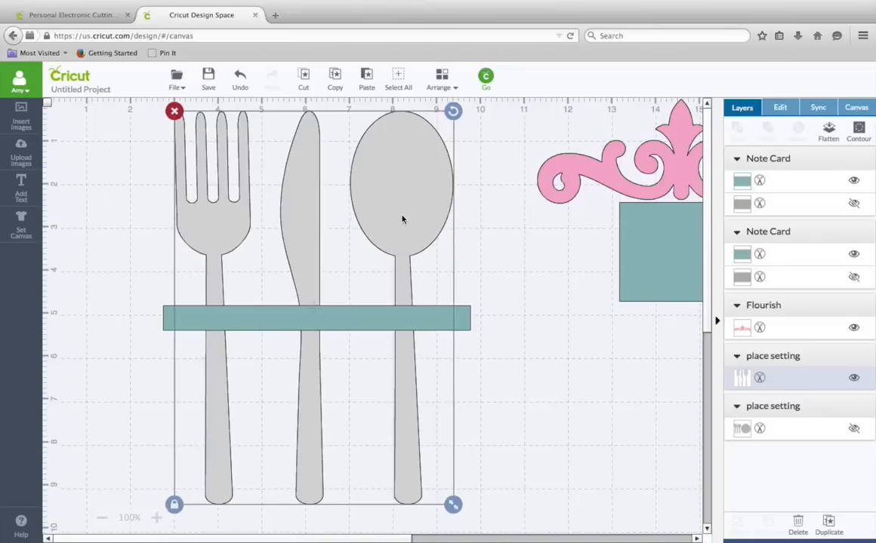
{"action": "left_click", "coordinate": [514, 327]}
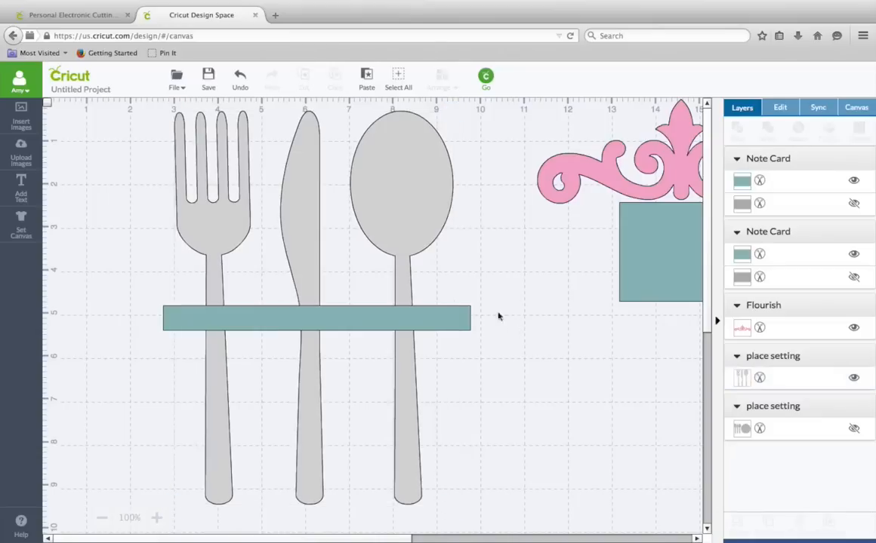
{"action": "left_click", "coordinate": [363, 323]}
{"action": "left_click_drag", "start_coordinate": [363, 323], "coordinate": [353, 322]}
{"action": "left_click", "coordinate": [529, 361]}
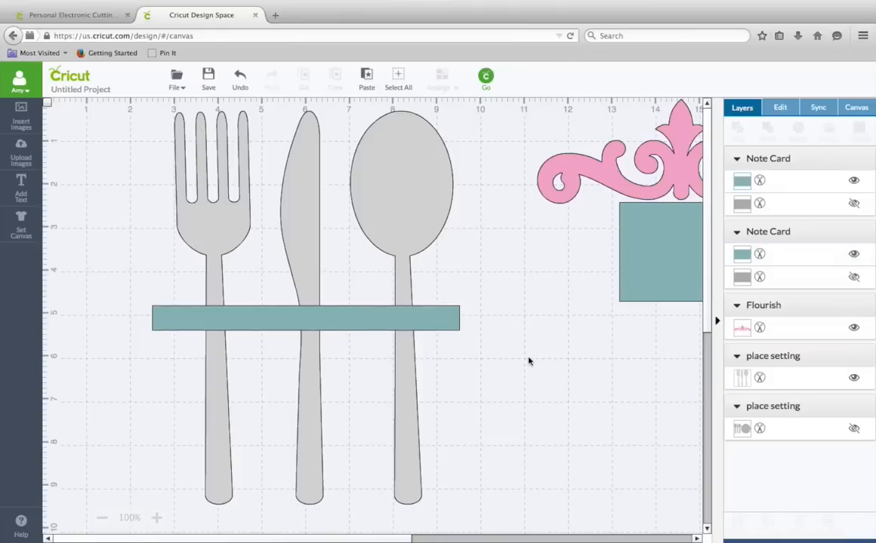
- Reduce the bar's height slightly
{"action": "left_click", "coordinate": [449, 323]}
{"action": "left_click_drag", "start_coordinate": [460, 334], "coordinate": [459, 327]}
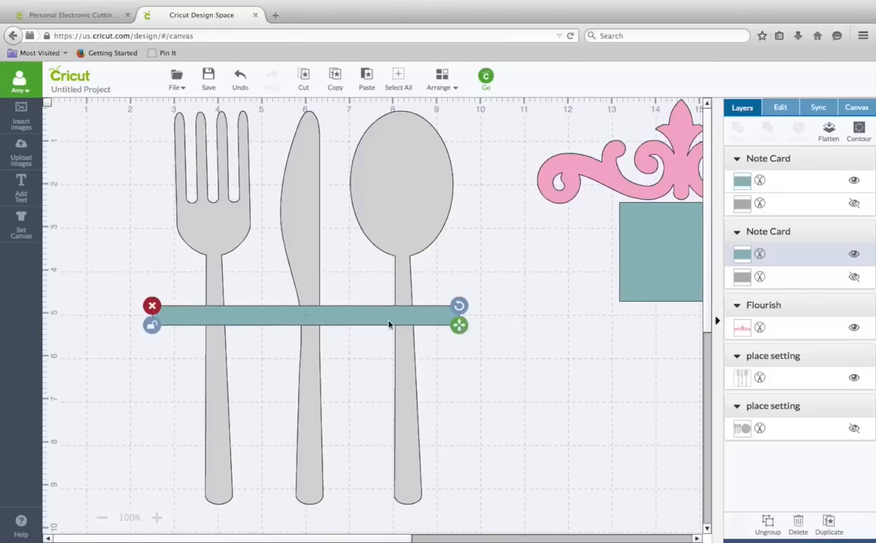
{"action": "left_click", "coordinate": [528, 373]}
- Bring the flourish over the cutlery and rotate it 90 degrees into a vertical position
{"action": "left_click_drag", "start_coordinate": [675, 151], "coordinate": [464, 205]}
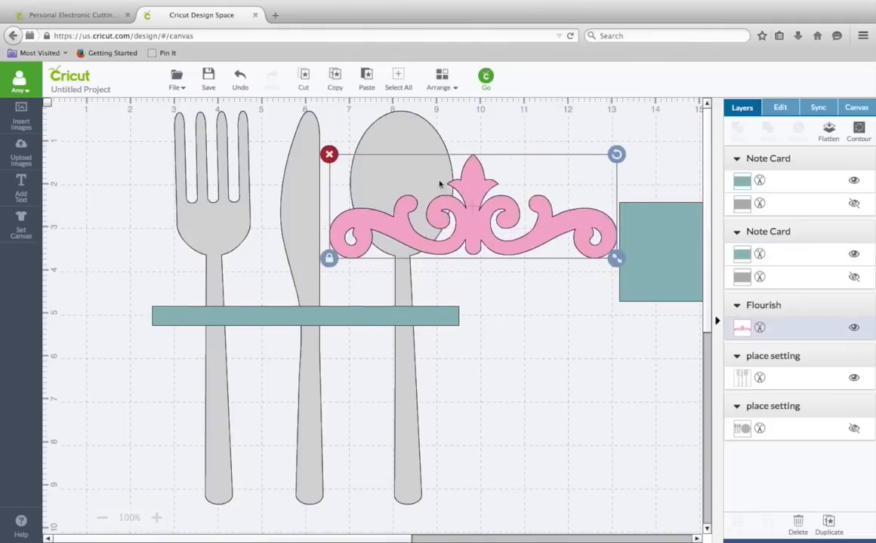
{"action": "left_click", "coordinate": [337, 84]}
{"action": "left_click_drag", "start_coordinate": [617, 156], "coordinate": [505, 303]}
{"action": "left_click_drag", "start_coordinate": [493, 215], "coordinate": [490, 306]}
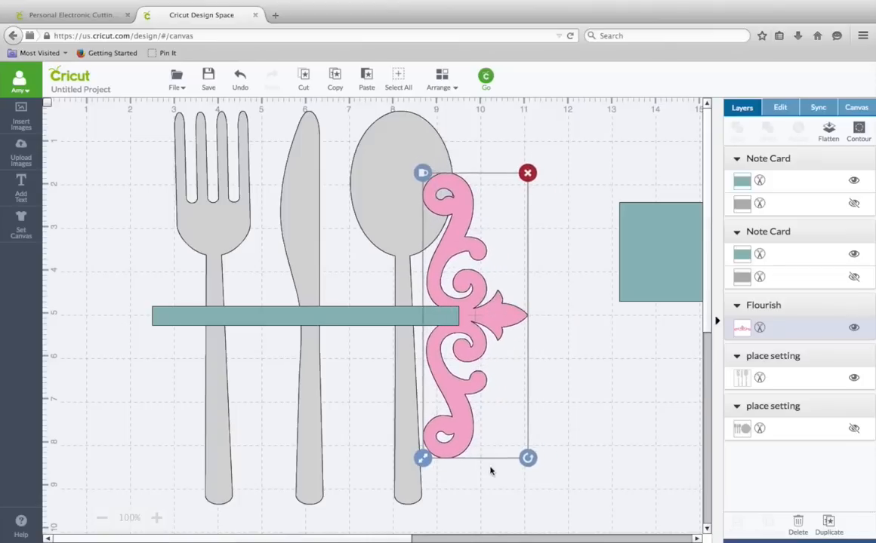
- Shrink the vertical flourish to about 4 in tall and place it at the bar's right end
{"action": "left_click_drag", "start_coordinate": [425, 463], "coordinate": [466, 381]}
{"action": "left_click_drag", "start_coordinate": [489, 271], "coordinate": [474, 314]}
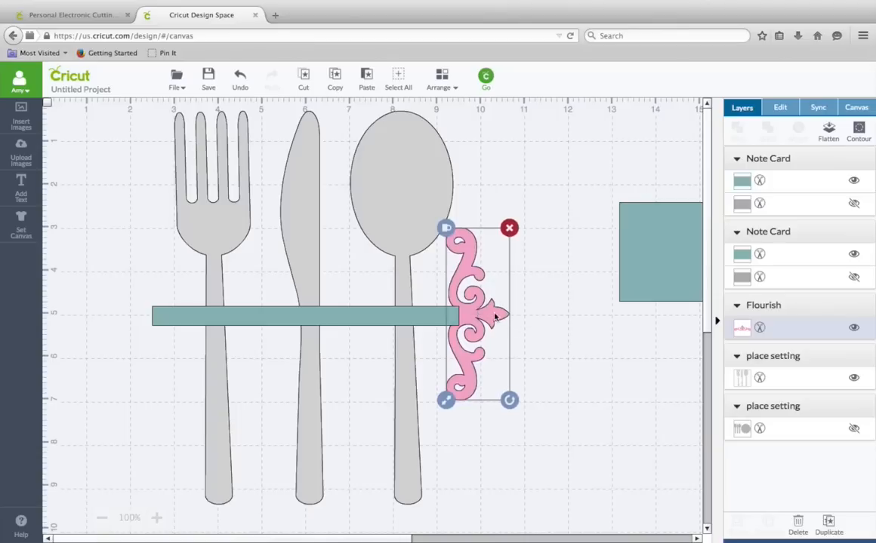
{"action": "left_click_drag", "start_coordinate": [495, 318], "coordinate": [496, 318]}
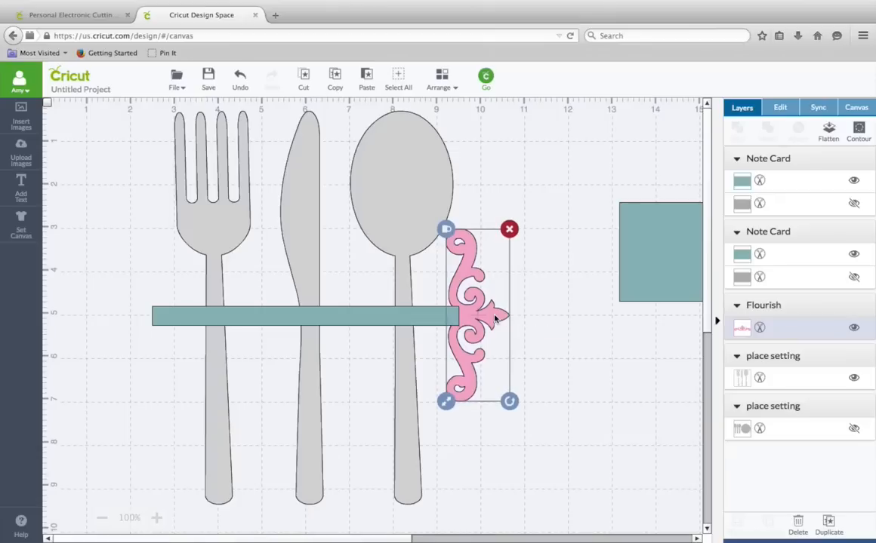
{"action": "left_click", "coordinate": [538, 345]}
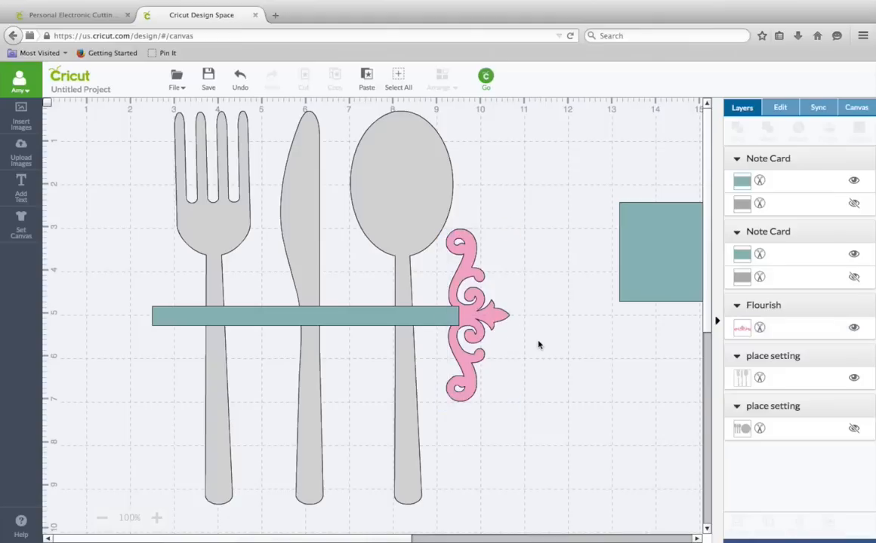
- Duplicate the flourish, rotate the copy 180 degrees and place it at the bar's left end
{"action": "left_click", "coordinate": [496, 320]}
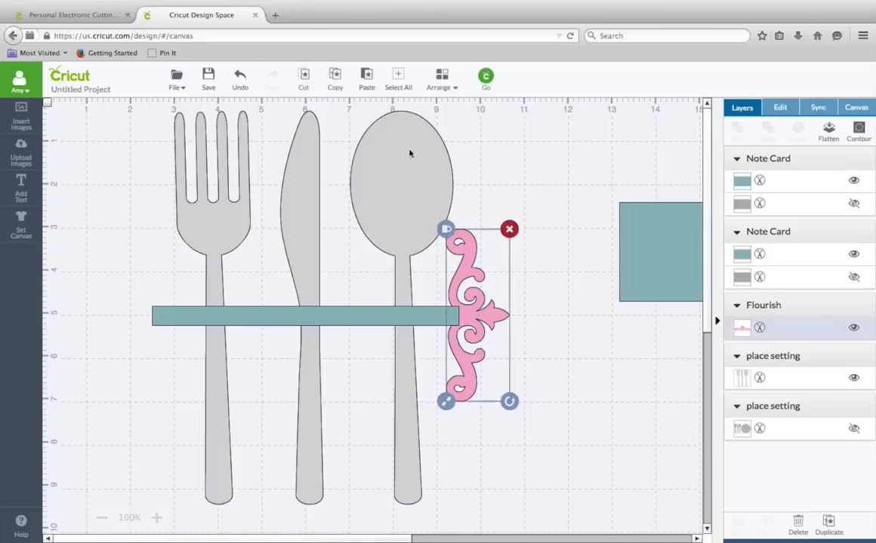
{"action": "left_click", "coordinate": [335, 80]}
{"action": "left_click", "coordinate": [368, 79]}
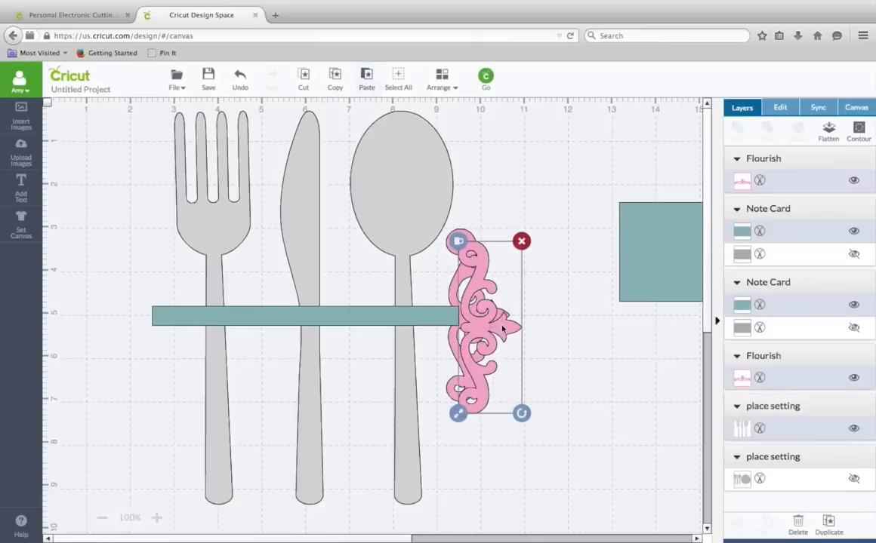
{"action": "left_click_drag", "start_coordinate": [502, 328], "coordinate": [126, 317]}
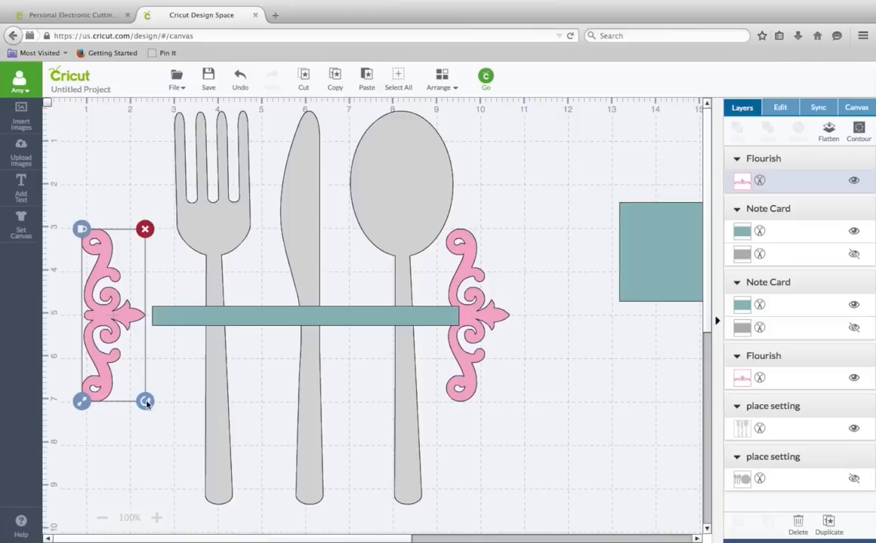
{"action": "left_click_drag", "start_coordinate": [147, 404], "coordinate": [66, 195]}
{"action": "left_click_drag", "start_coordinate": [117, 315], "coordinate": [138, 316]}
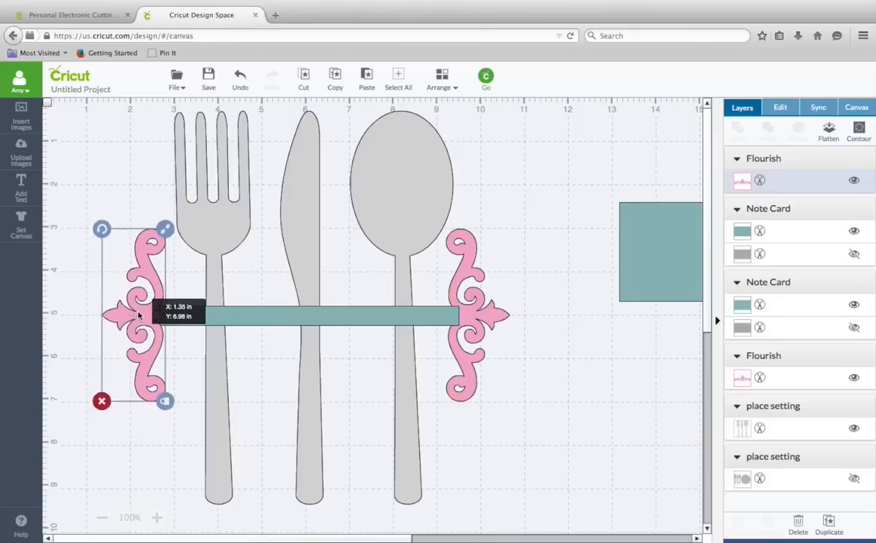
{"action": "left_click_drag", "start_coordinate": [138, 316], "coordinate": [138, 316]}
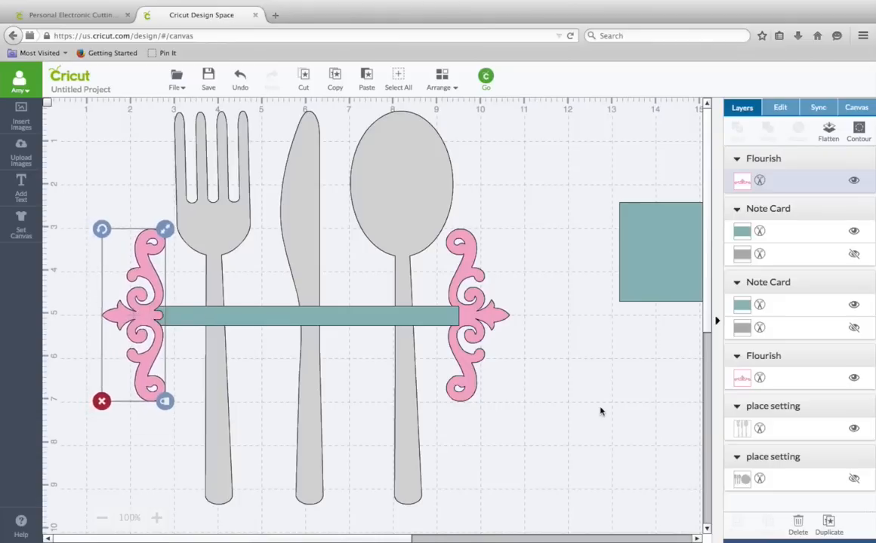
{"action": "left_click", "coordinate": [601, 411]}
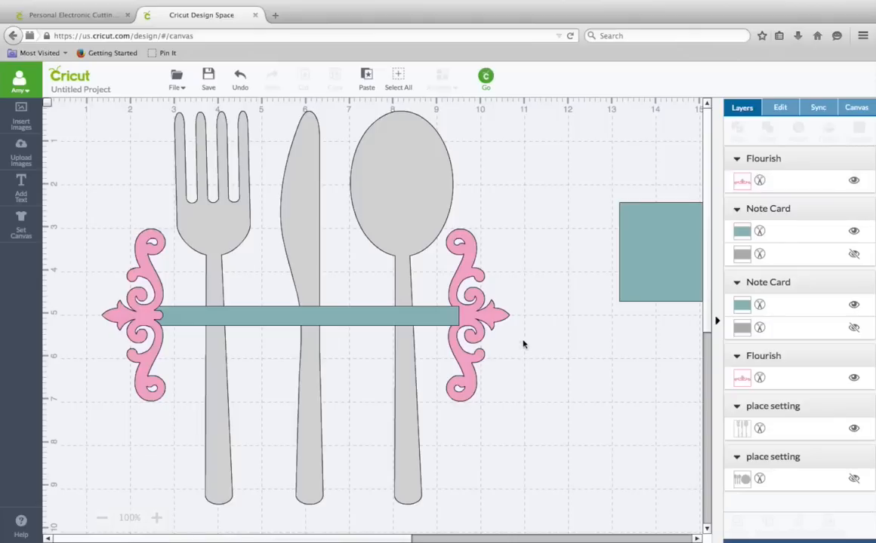
- Select the cutlery silhouette together with the bar and weld them into one shape
{"action": "left_click", "coordinate": [391, 182]}
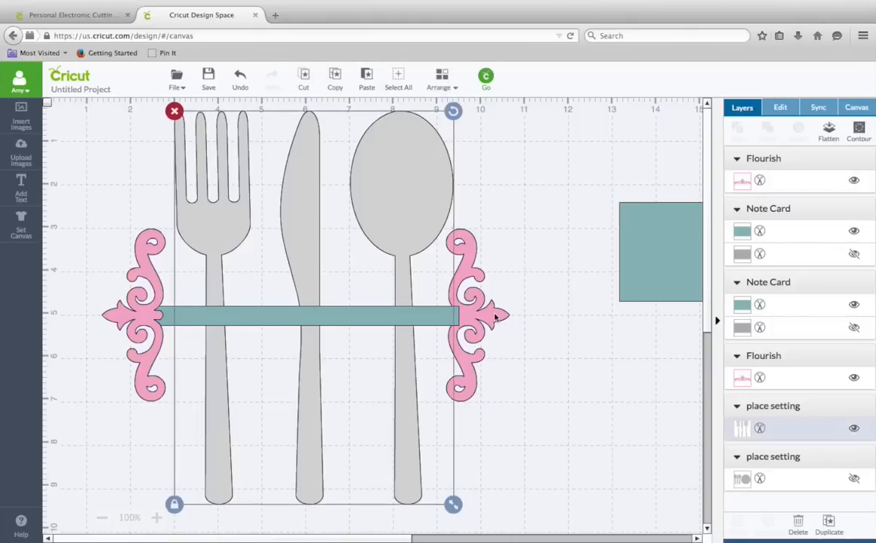
{"action": "left_click", "coordinate": [455, 318], "text": "shift"}
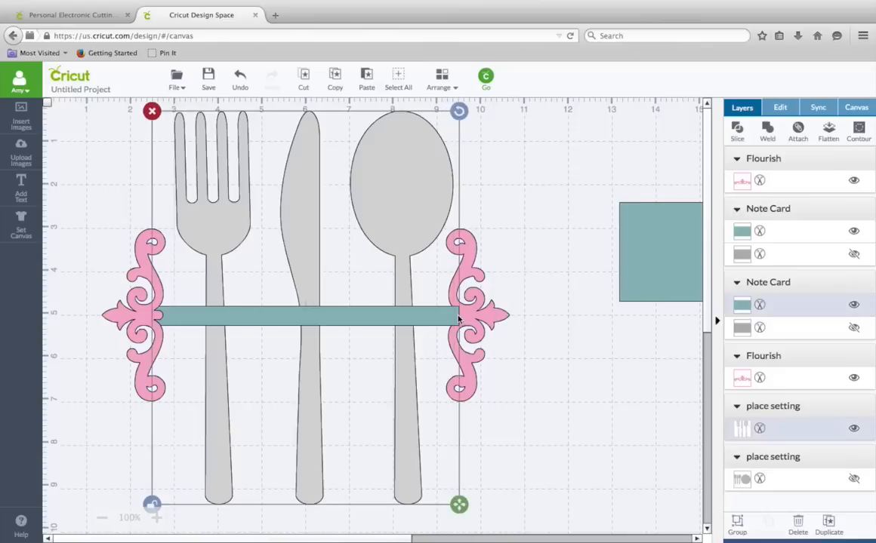
{"action": "left_click", "coordinate": [770, 139]}
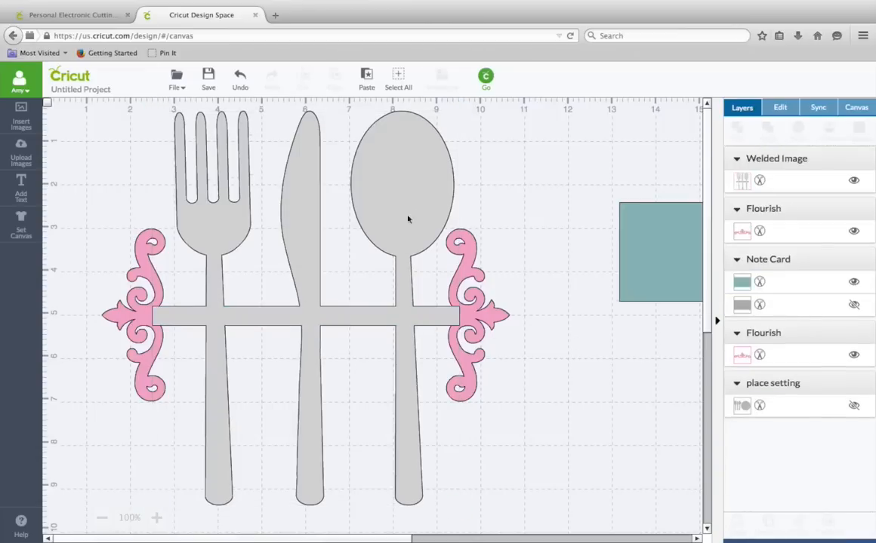
- Weld the right flourish and then the left flourish onto the cutlery silhouette, one at a time
{"action": "left_click", "coordinate": [401, 317]}
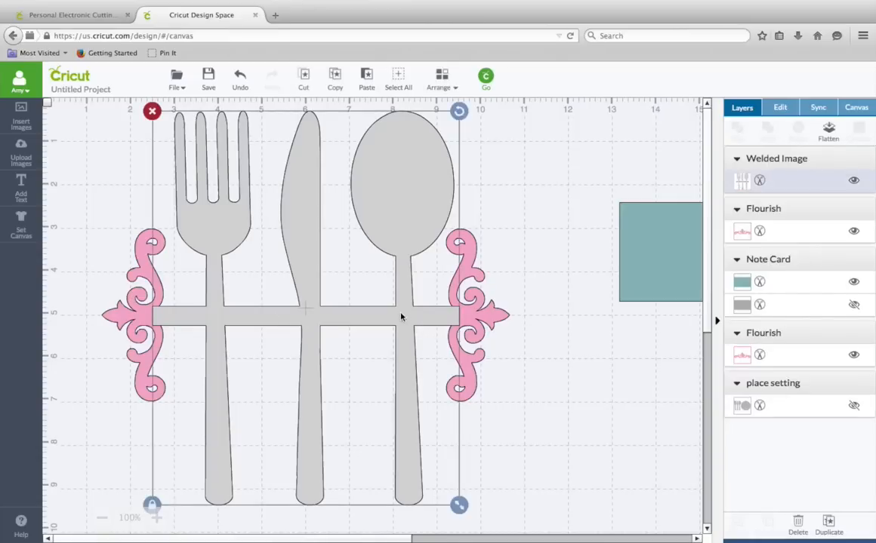
{"action": "left_click", "coordinate": [490, 316], "text": "shift"}
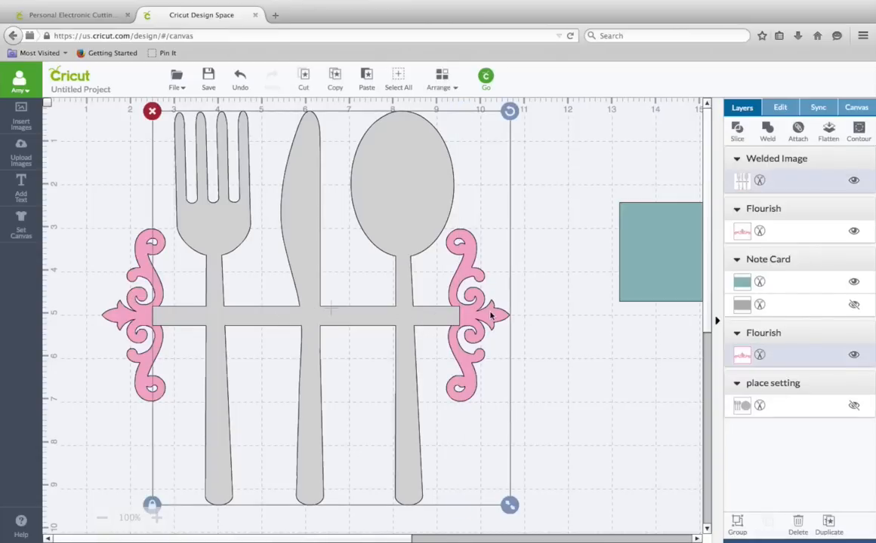
{"action": "left_click", "coordinate": [767, 132]}
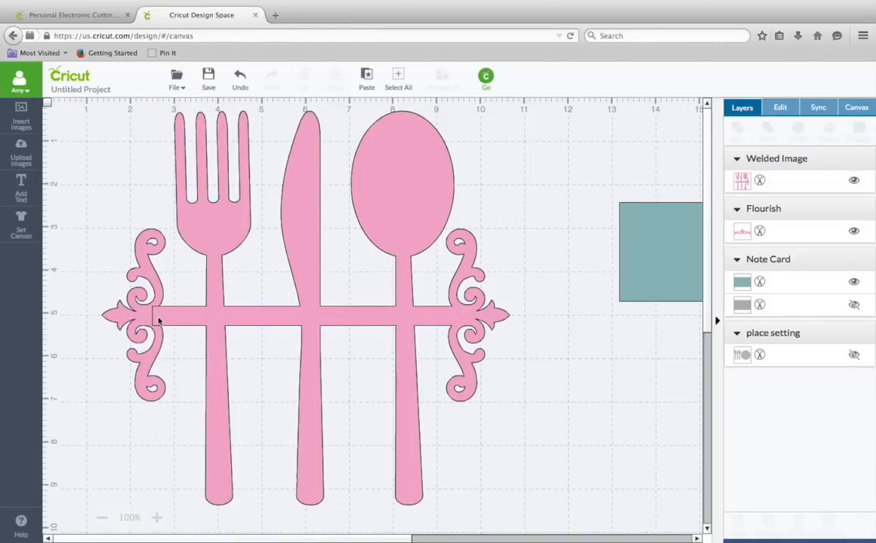
{"action": "left_click", "coordinate": [222, 323]}
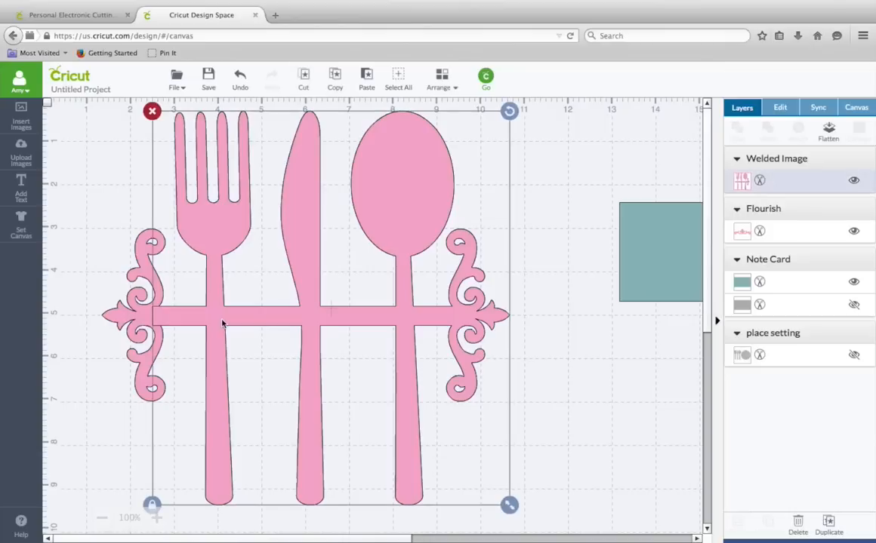
{"action": "left_click", "coordinate": [133, 320], "text": "shift"}
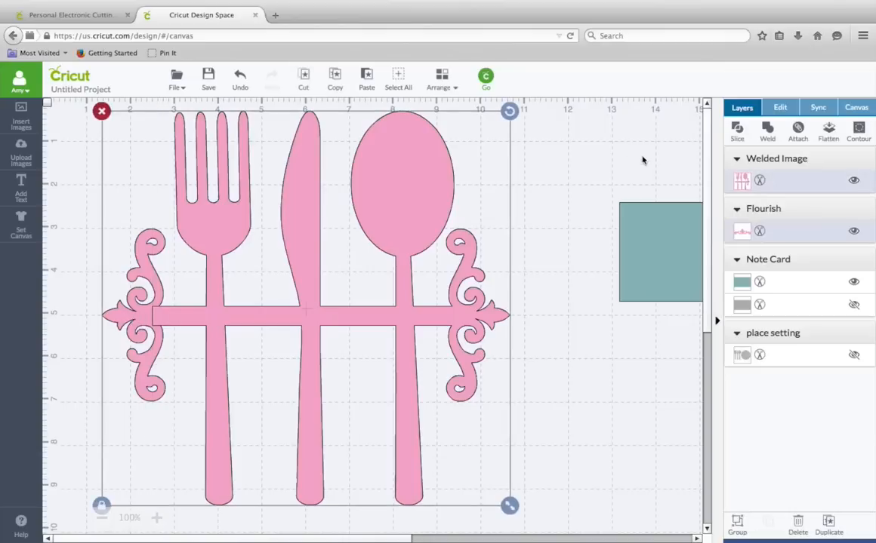
{"action": "left_click", "coordinate": [769, 130]}
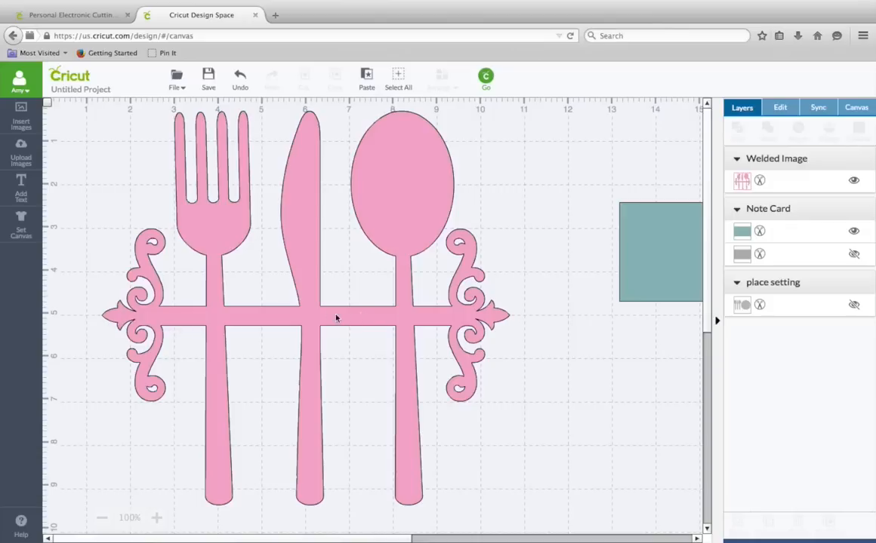
- Duplicate the note card rectangle and move the copy aside
{"action": "left_click_drag", "start_coordinate": [649, 251], "coordinate": [527, 216]}
{"action": "left_click_drag", "start_coordinate": [514, 210], "coordinate": [519, 197]}
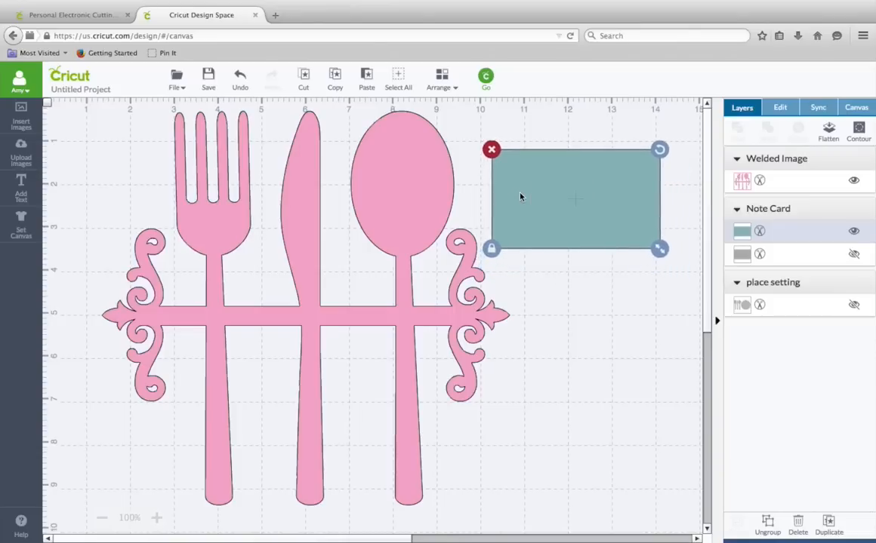
{"action": "left_click", "coordinate": [336, 75]}
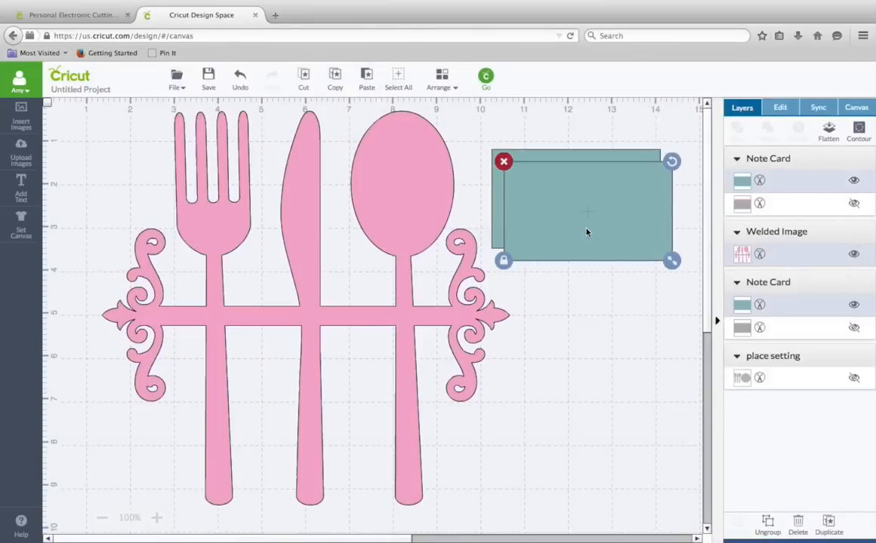
{"action": "left_click_drag", "start_coordinate": [587, 232], "coordinate": [714, 404]}
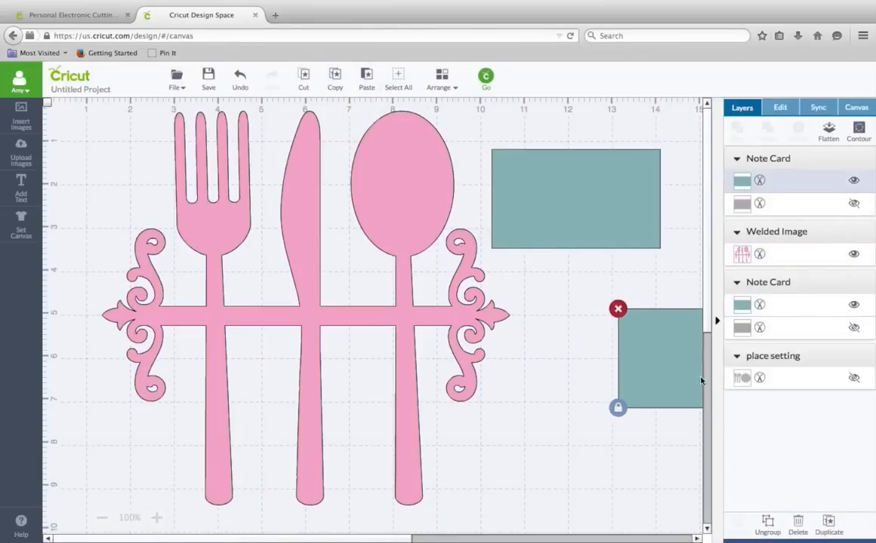
- Bring a note card rectangle under the cutlery and, with proportions unlocked, resize it into a thin line about 10.5 in long
{"action": "left_click_drag", "start_coordinate": [553, 196], "coordinate": [198, 424]}
{"action": "left_click", "coordinate": [81, 495]}
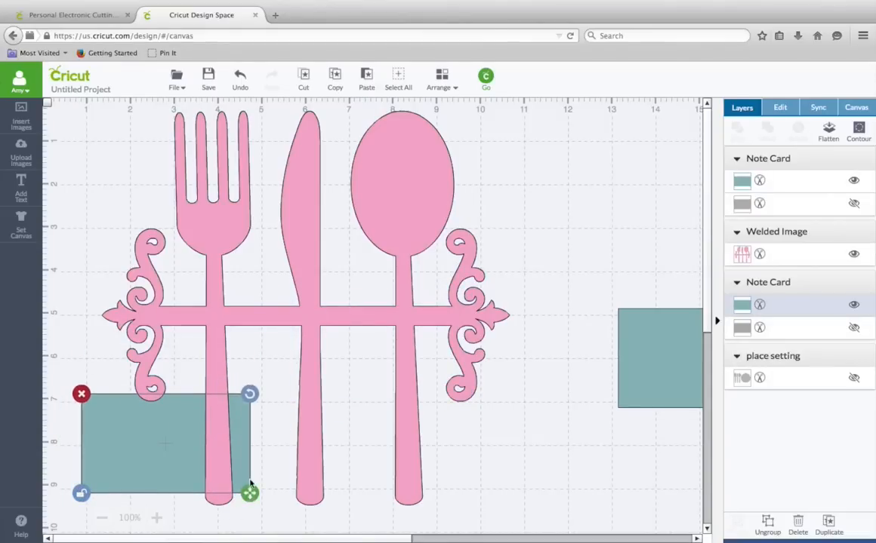
{"action": "left_click_drag", "start_coordinate": [249, 492], "coordinate": [539, 399]}
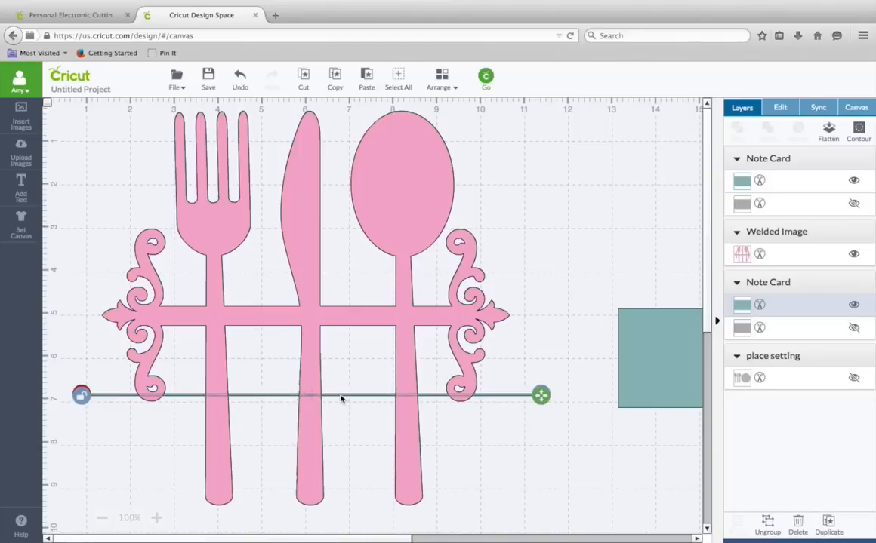
- Position the thin line along the middle of the cutlery's horizontal bar
{"action": "left_click_drag", "start_coordinate": [342, 364], "coordinate": [344, 410]}
{"action": "left_click", "coordinate": [541, 427]}
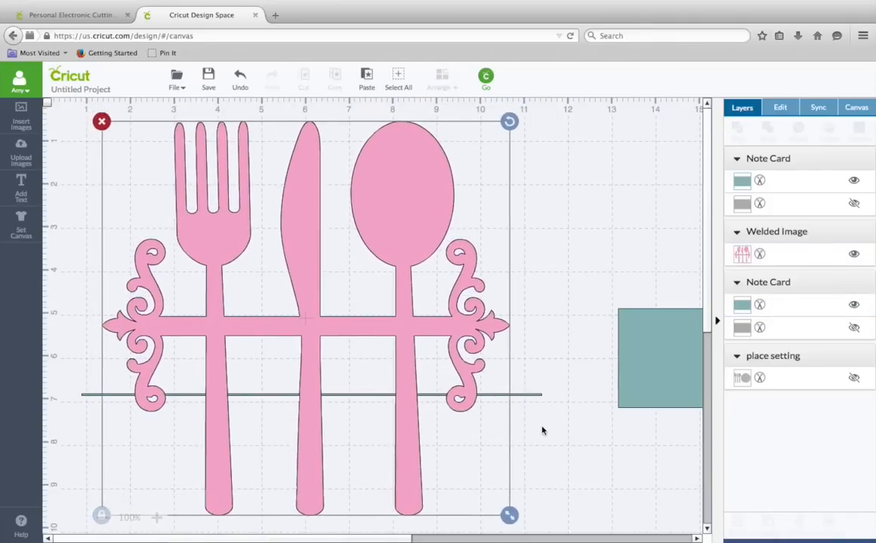
{"action": "left_click", "coordinate": [526, 396]}
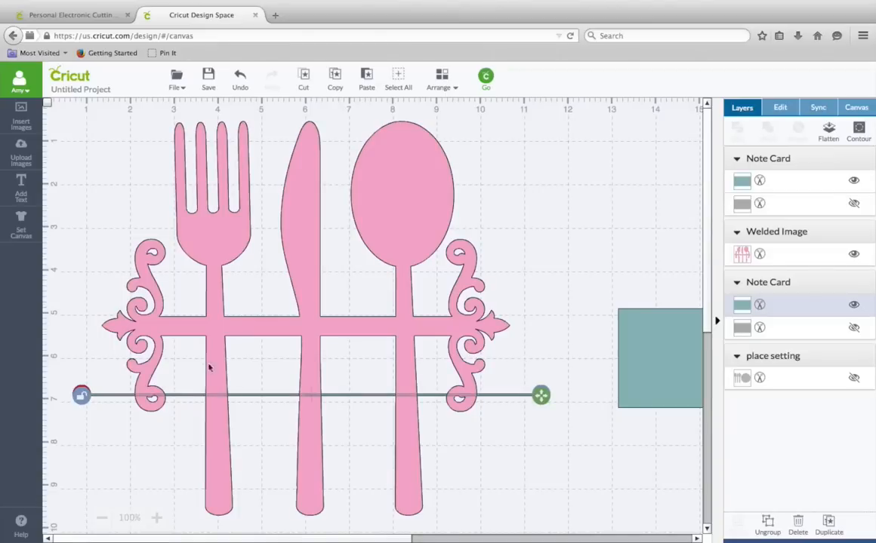
{"action": "mouse_move", "coordinate": [106, 402]}
{"action": "left_mouse_down"}
{"action": "mouse_move", "coordinate": [105, 362]}
{"action": "mouse_move", "coordinate": [109, 400]}
{"action": "left_mouse_up"}
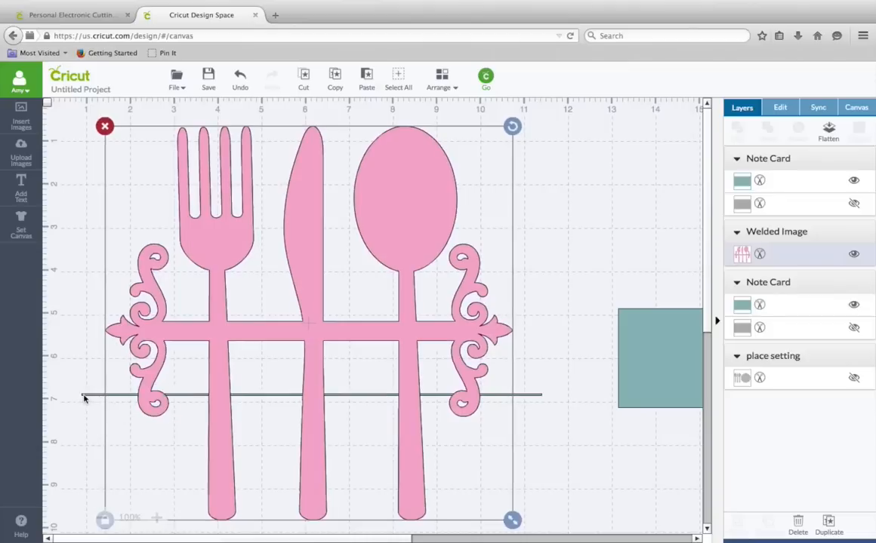
{"action": "left_click", "coordinate": [96, 398]}
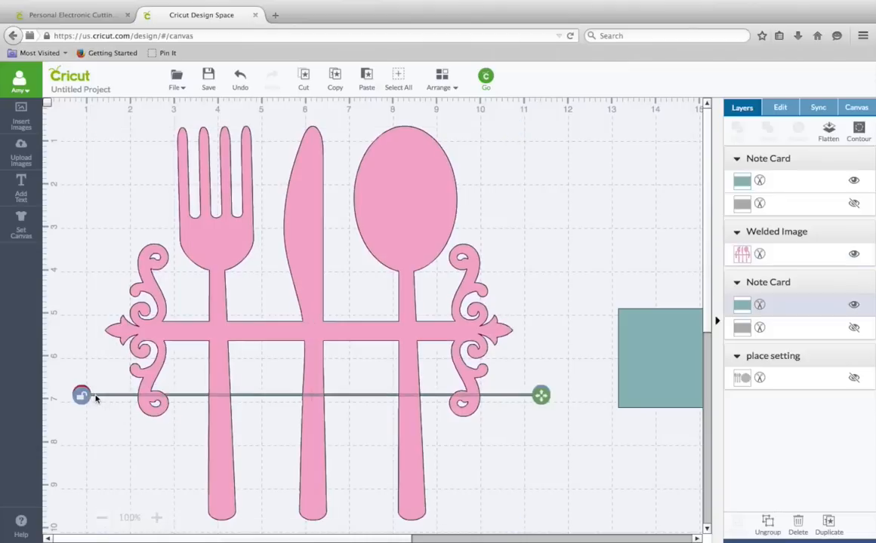
{"action": "left_click_drag", "start_coordinate": [96, 397], "coordinate": [102, 333]}
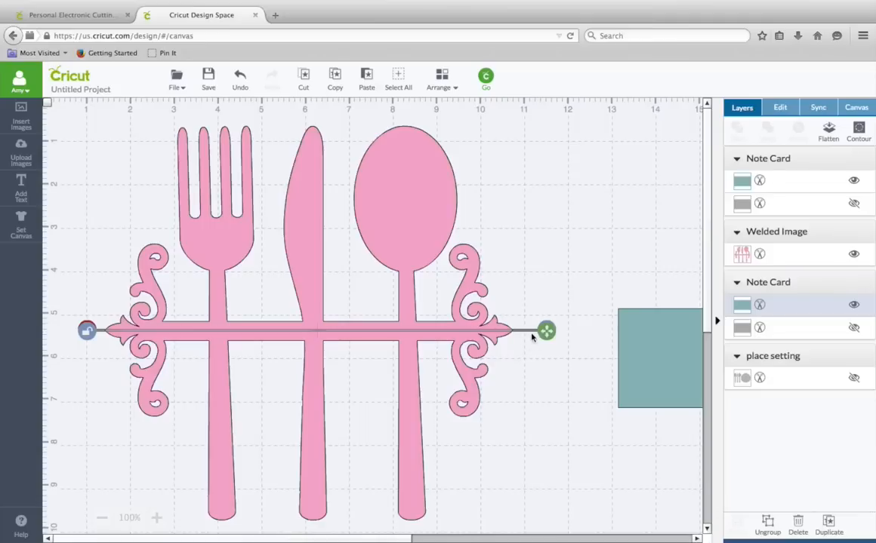
- Slice the cutlery shape with the thin line and delete the leftover line pieces
{"action": "left_click", "coordinate": [428, 216], "text": "shift"}
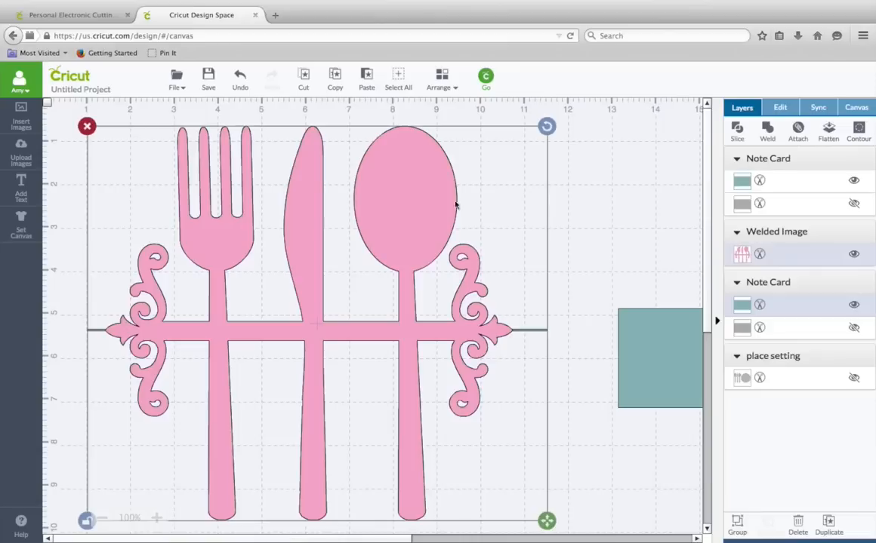
{"action": "left_click", "coordinate": [740, 134]}
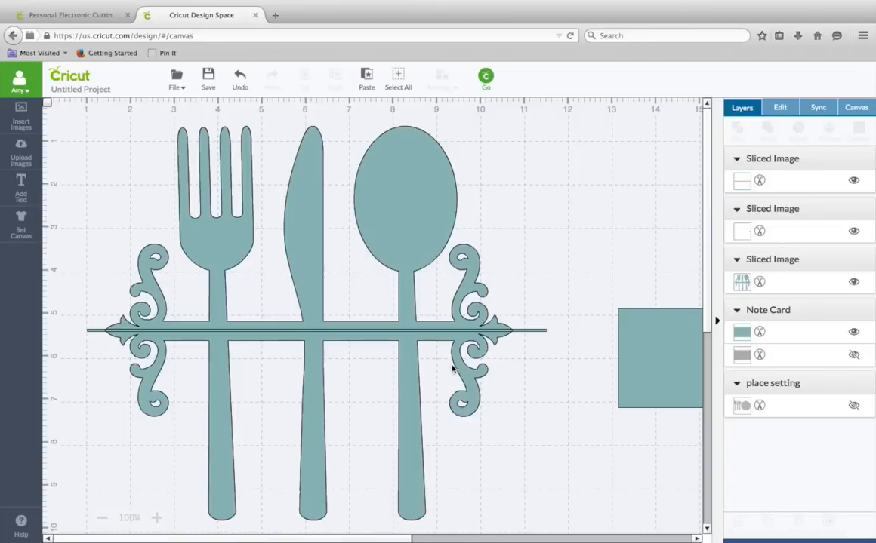
{"action": "left_click", "coordinate": [529, 335]}
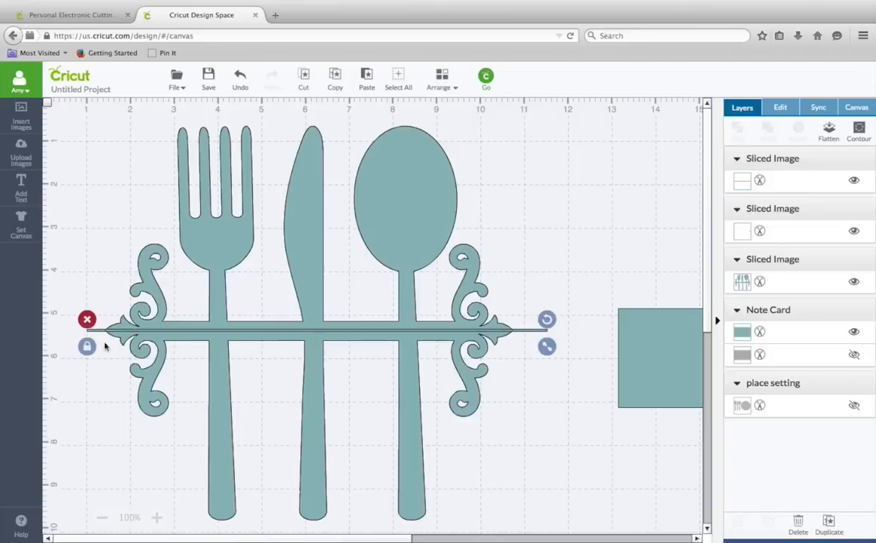
{"action": "left_click", "coordinate": [87, 320]}
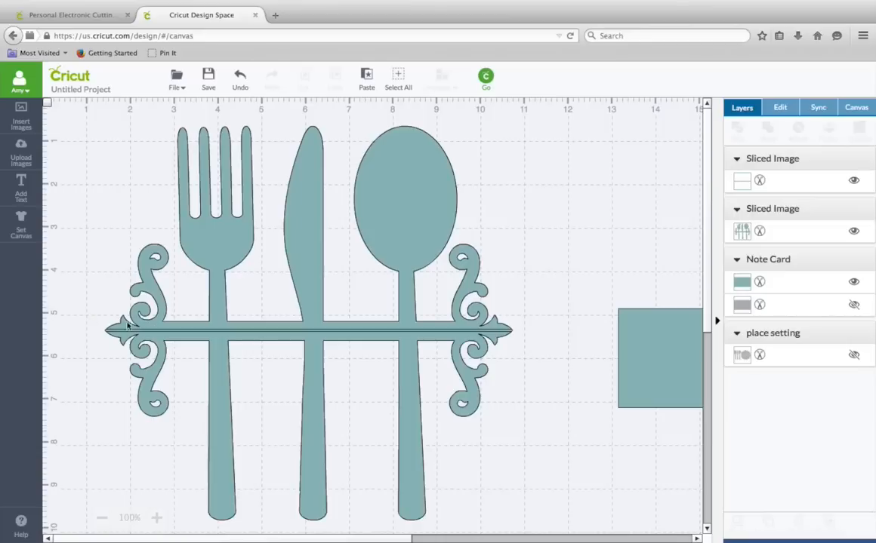
{"action": "left_click", "coordinate": [457, 336]}
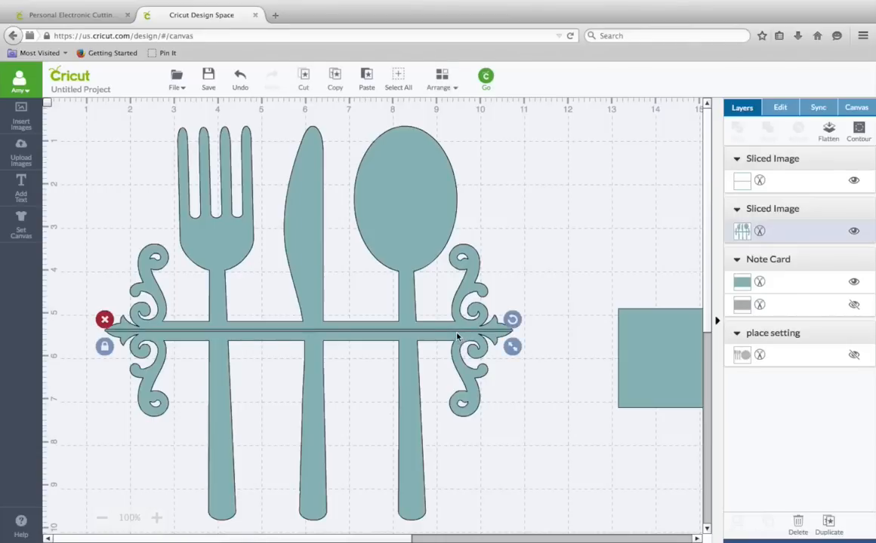
{"action": "left_click", "coordinate": [101, 320]}
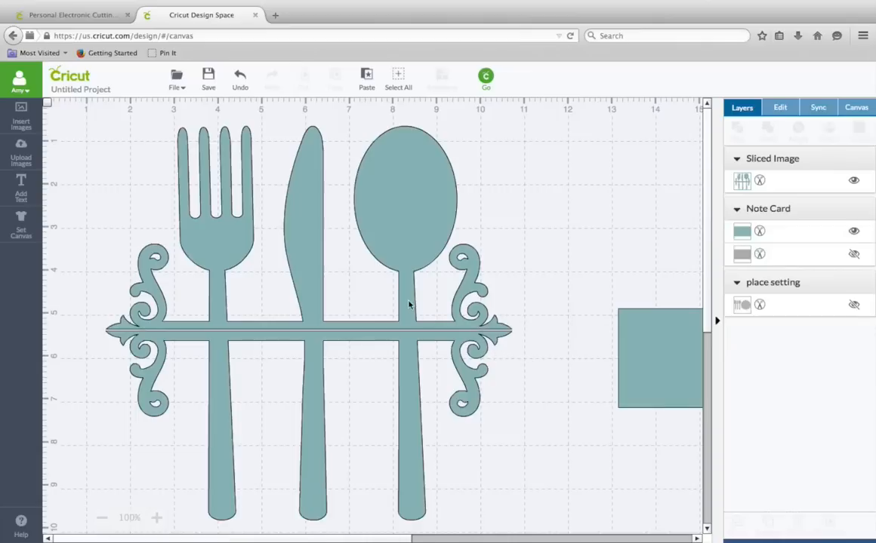
- Place the other note card rectangle below the bar and enlarge it to about 10.3 by 4.7 in, covering the lower half
{"action": "left_click_drag", "start_coordinate": [407, 305], "coordinate": [366, 255]}
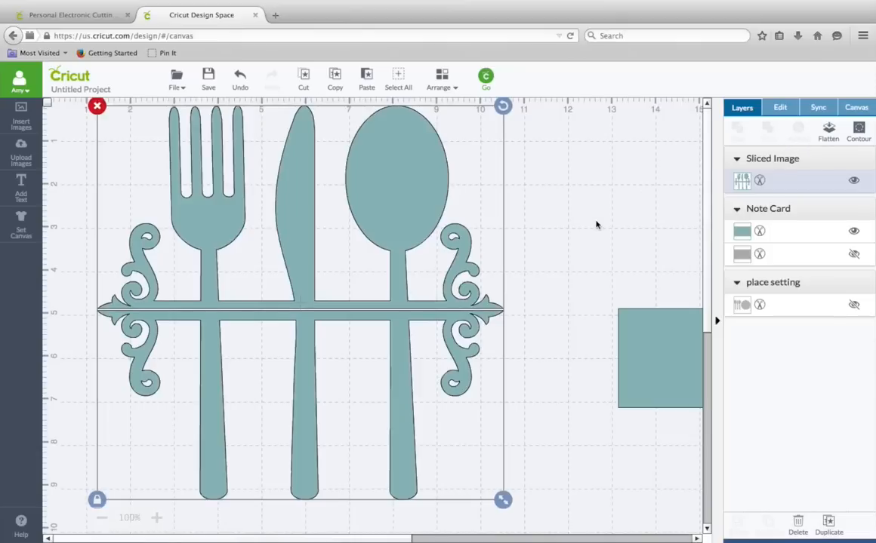
{"action": "left_click", "coordinate": [577, 259]}
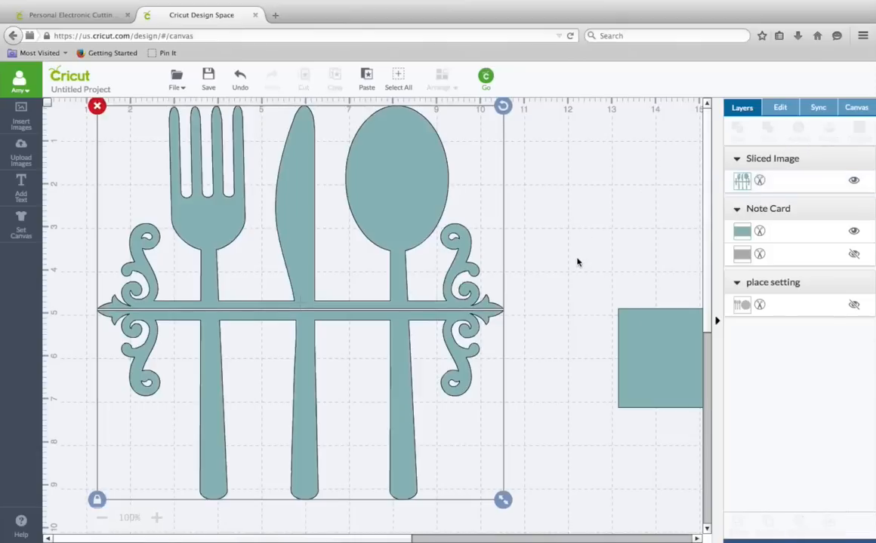
{"action": "left_click", "coordinate": [654, 338]}
{"action": "left_click_drag", "start_coordinate": [654, 338], "coordinate": [119, 340]}
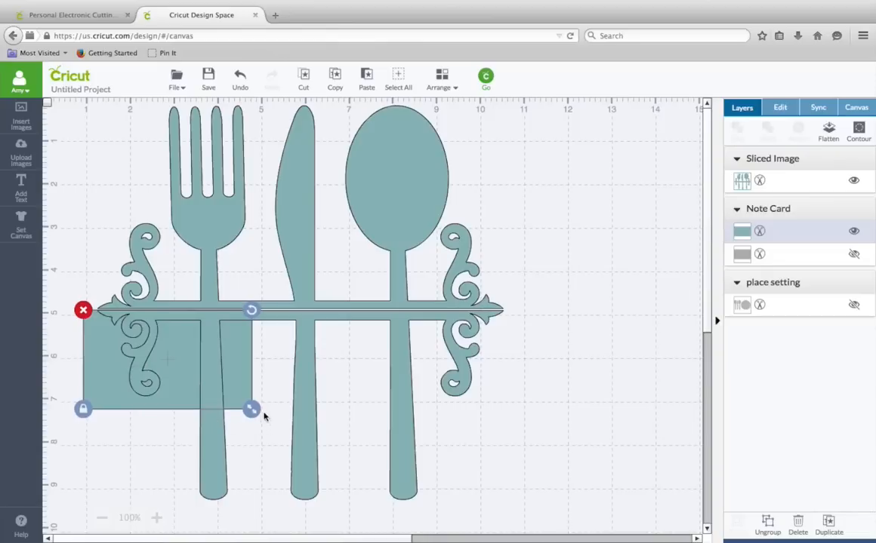
{"action": "left_click_drag", "start_coordinate": [255, 412], "coordinate": [341, 461]}
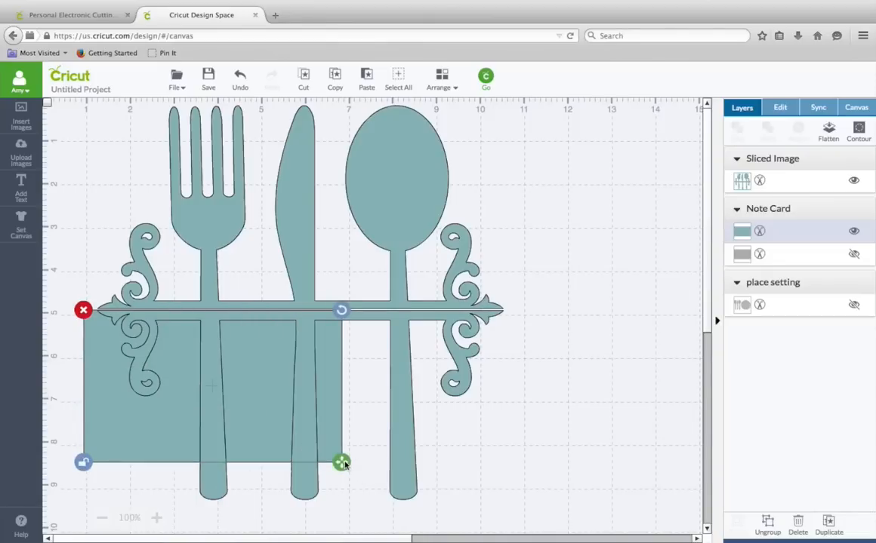
{"action": "left_click_drag", "start_coordinate": [468, 480], "coordinate": [536, 524]}
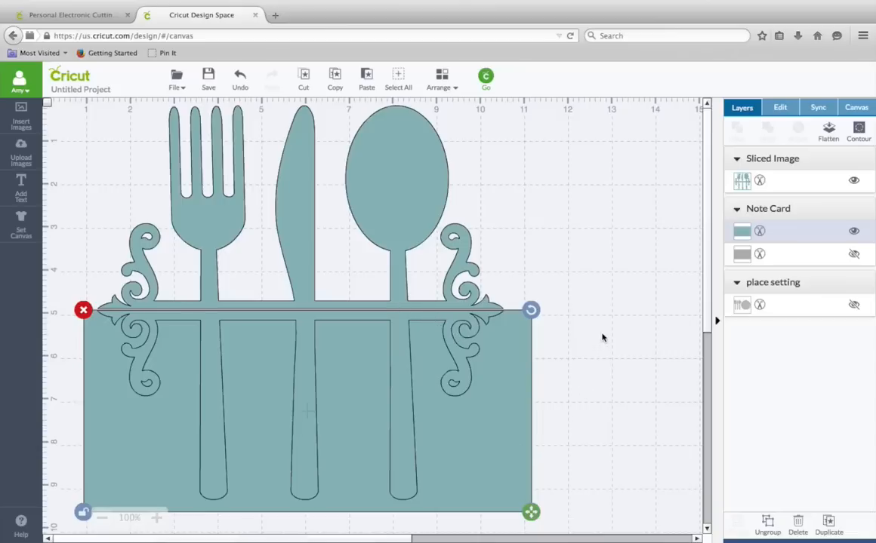
- Slice the cutlery shape with the rectangle and delete the leftover rectangle piece
{"action": "left_click", "coordinate": [423, 203], "text": "shift"}
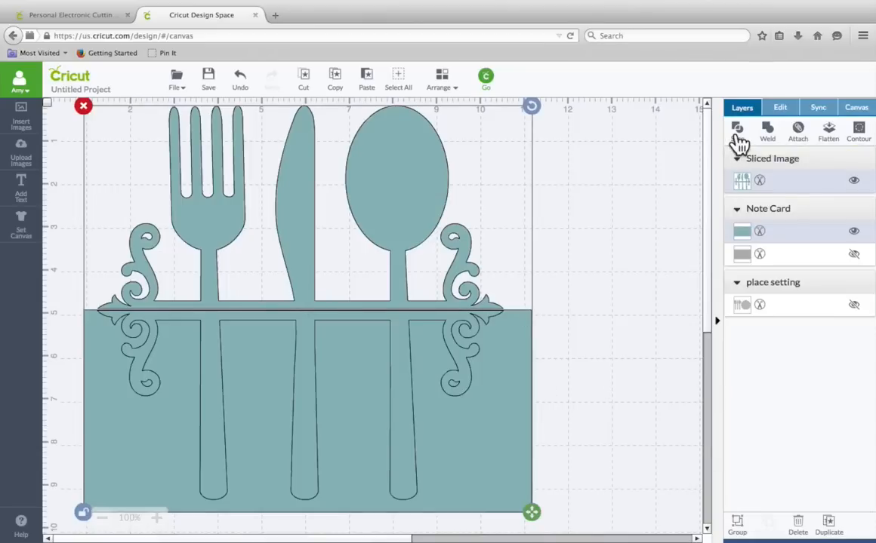
{"action": "left_click", "coordinate": [738, 132]}
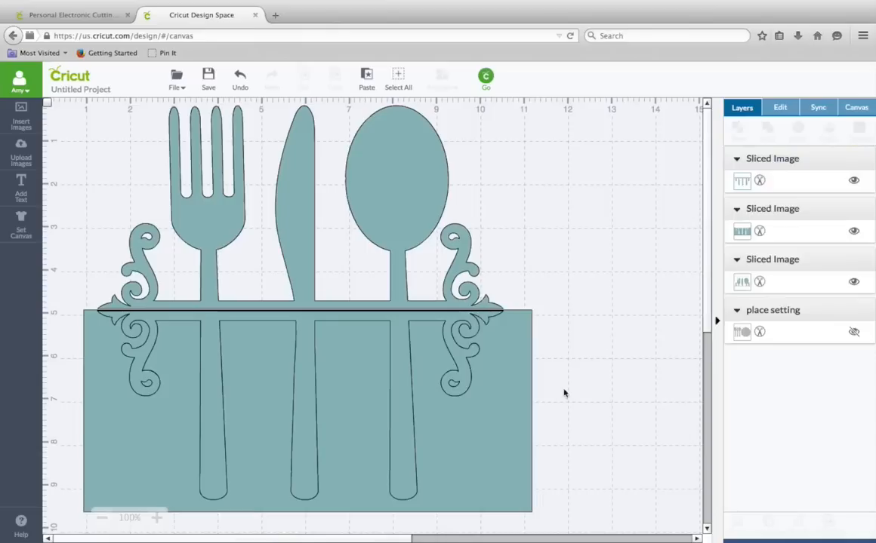
{"action": "left_click", "coordinate": [506, 417]}
{"action": "left_click_drag", "start_coordinate": [528, 387], "coordinate": [675, 261]}
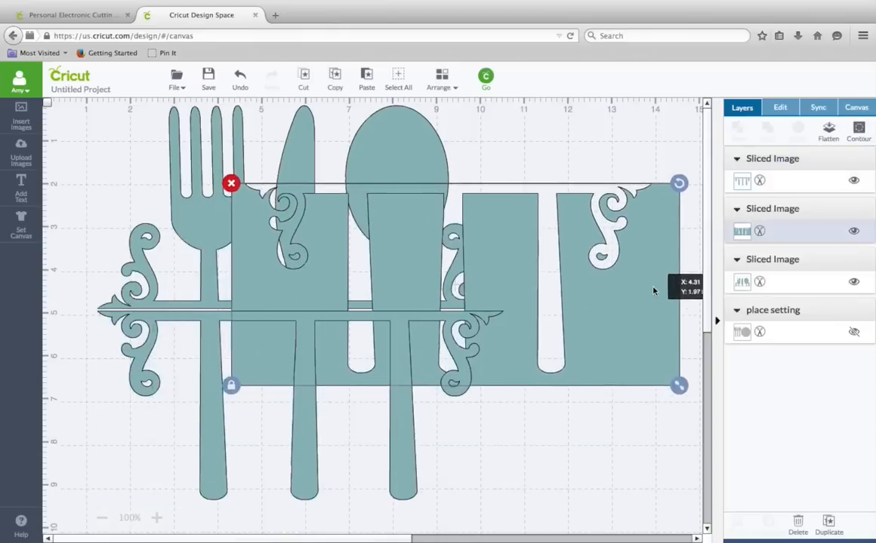
{"action": "left_click", "coordinate": [231, 185]}
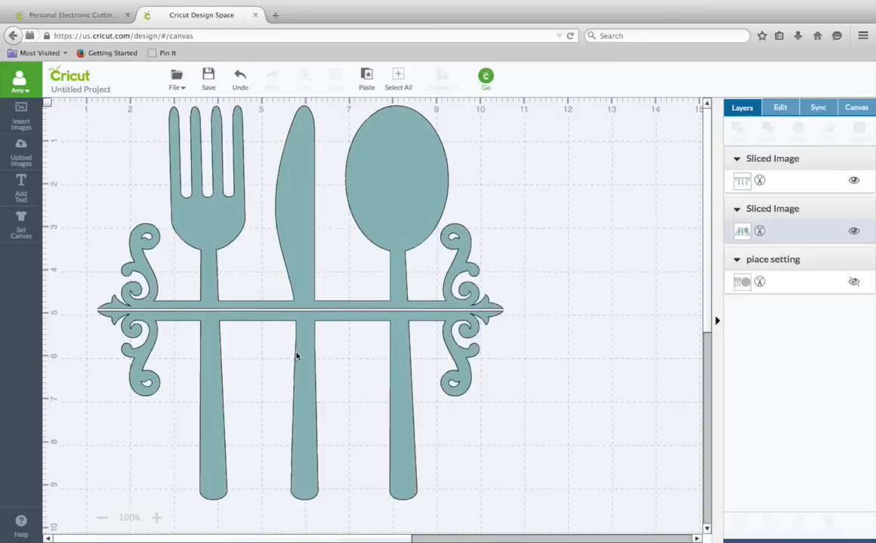
- Separate the upper and lower halves of the sliced cutlery design vertically
{"action": "left_click_drag", "start_coordinate": [298, 355], "coordinate": [297, 407]}
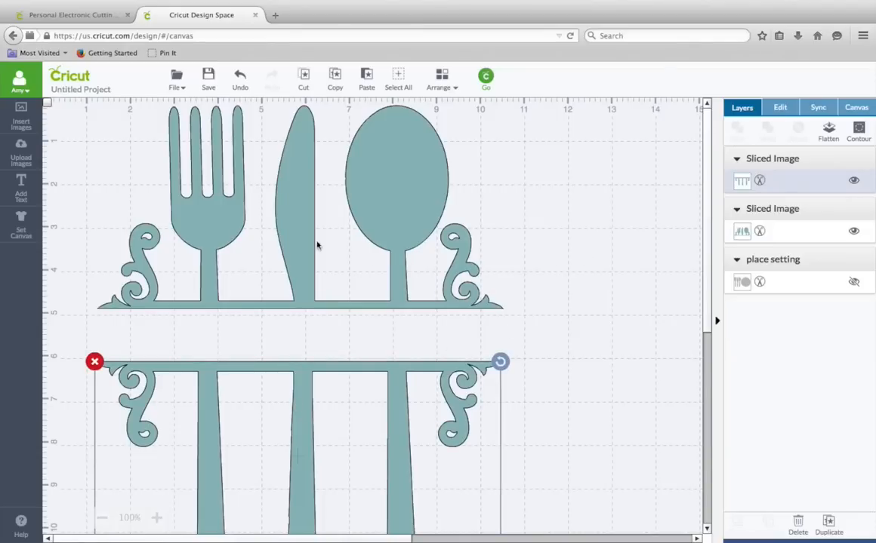
{"action": "left_click_drag", "start_coordinate": [303, 240], "coordinate": [302, 223]}
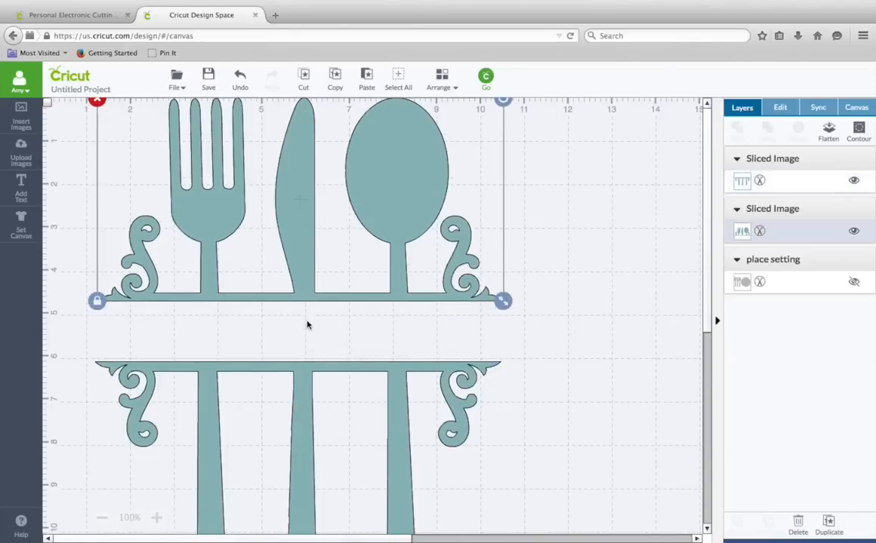
{"action": "left_click", "coordinate": [303, 403]}
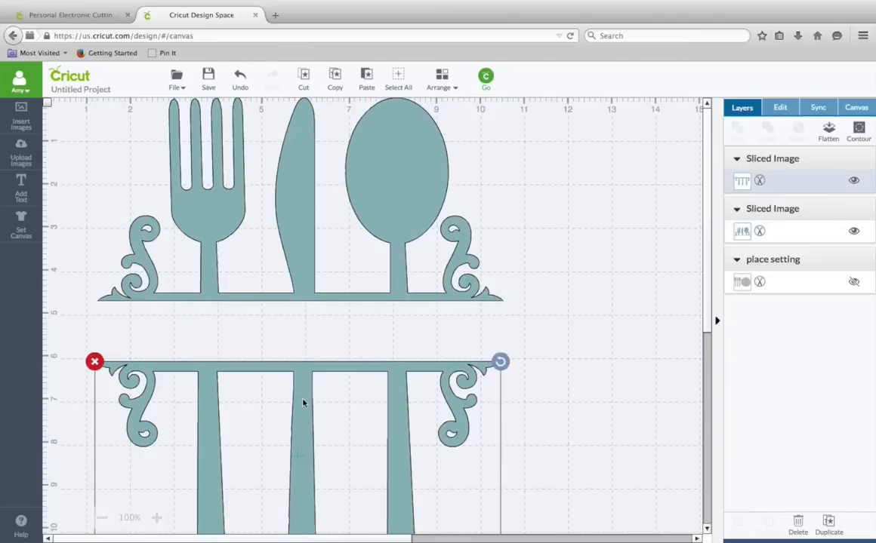
{"action": "left_click_drag", "start_coordinate": [302, 403], "coordinate": [304, 432]}
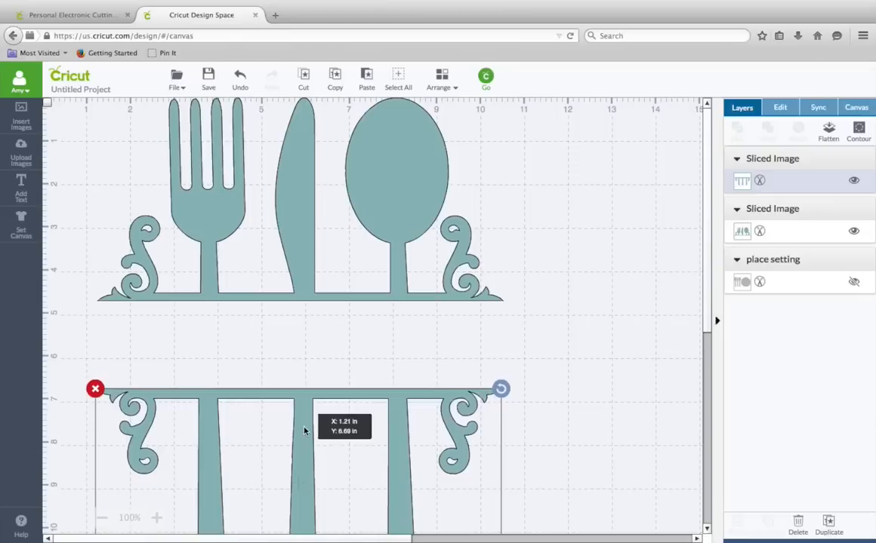
- Move the lower half of the cutlery design up and nudge it down, leaving about a 2 in gap below the upper half
{"action": "left_click_drag", "start_coordinate": [305, 431], "coordinate": [306, 345]}
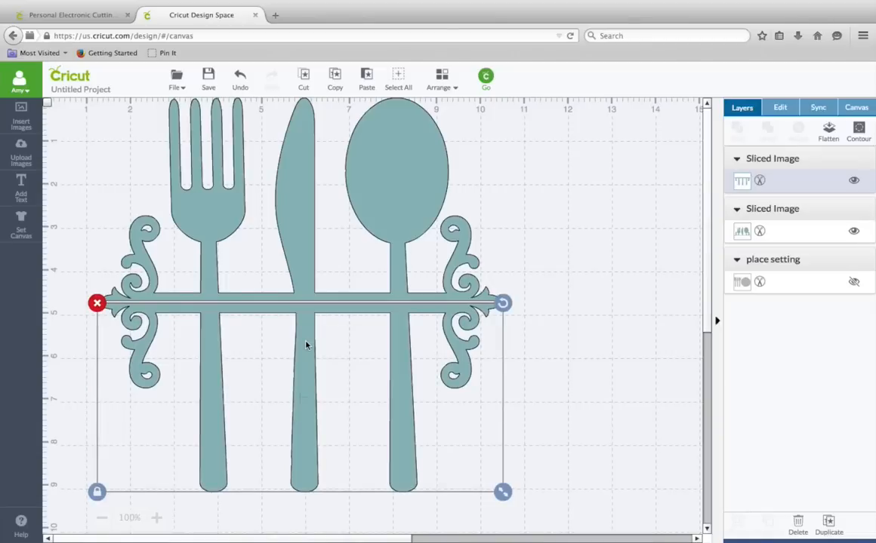
{"action": "key", "text": "Down"}
{"action": "key", "text": "Down"}
{"action": "key", "text": "Down"}
{"action": "key", "text": "Down"}
{"action": "key", "text": "Down"}
{"action": "key", "text": "Down"}
{"action": "key", "text": "Down"}
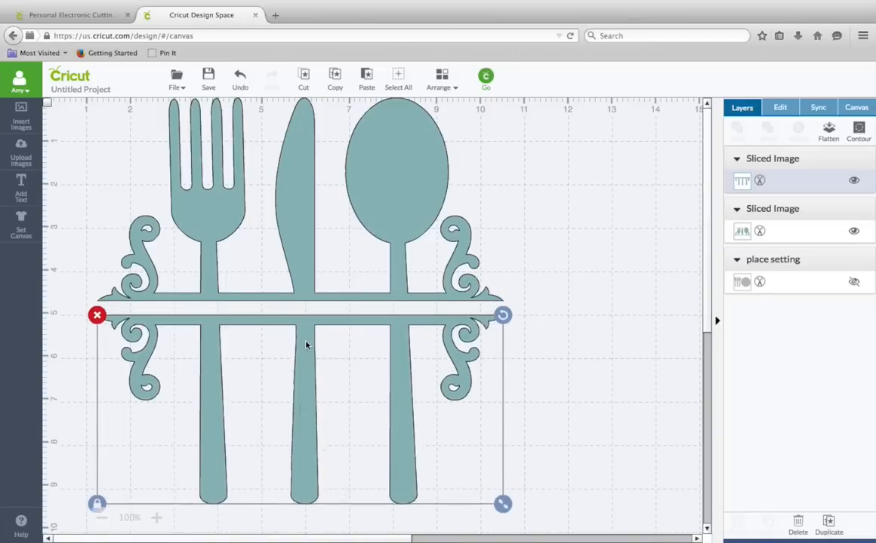
{"action": "key", "text": "Down"}
{"action": "key", "text": "Down"}
{"action": "key", "text": "Down"}
{"action": "key", "text": "Down"}
{"action": "key", "text": "Down"}
{"action": "key", "text": "Down"}
{"action": "key", "text": "Down"}
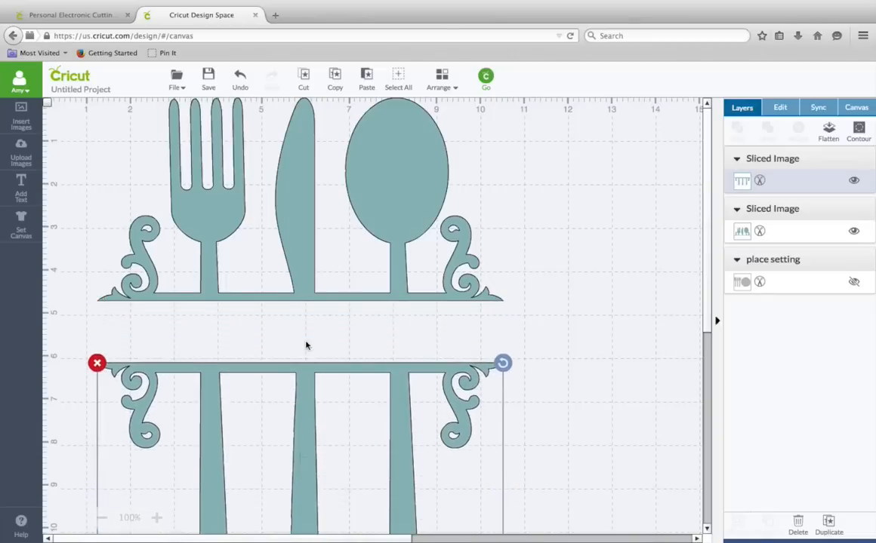
{"action": "key", "text": "Down"}
{"action": "key", "text": "Down"}
{"action": "key", "text": "Down"}
{"action": "key", "text": "Down"}
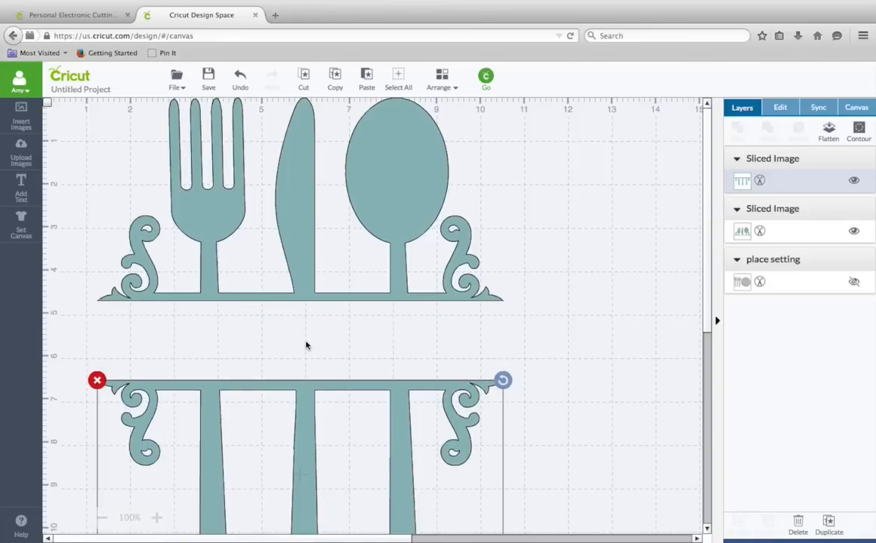
{"action": "key", "text": "Down"}
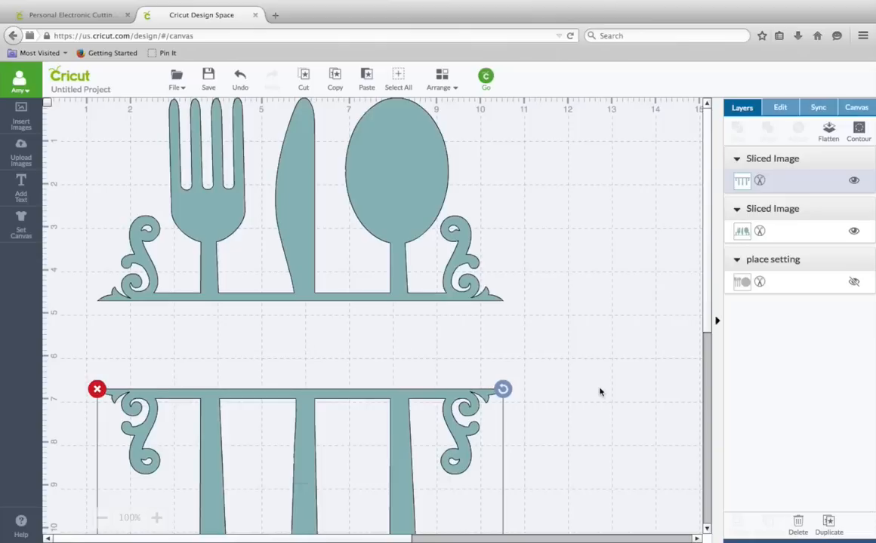
- Add a text box reading Vinnie's Vittles
{"action": "scroll", "coordinate": [599, 392], "scroll_direction": "down", "scroll_amount": 10}
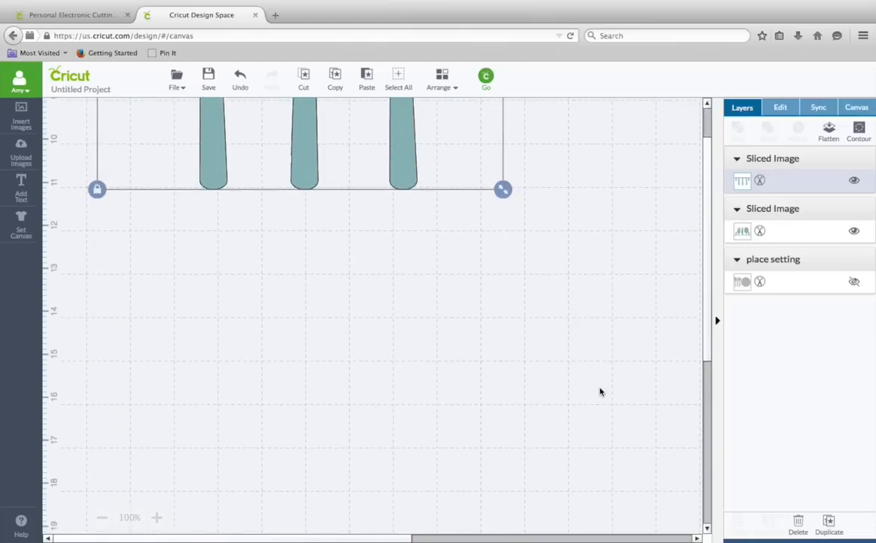
{"action": "scroll", "coordinate": [599, 392], "scroll_direction": "up", "scroll_amount": 2}
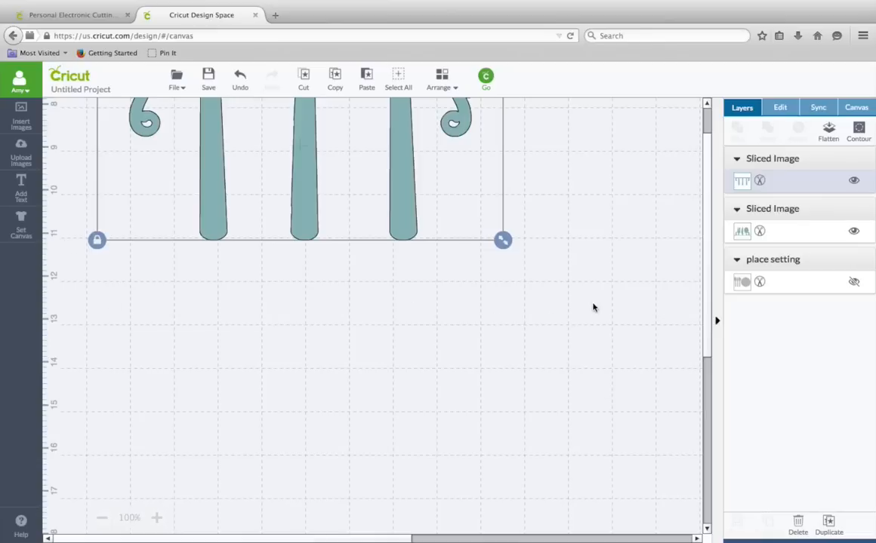
{"action": "scroll", "coordinate": [594, 306], "scroll_direction": "up", "scroll_amount": 9}
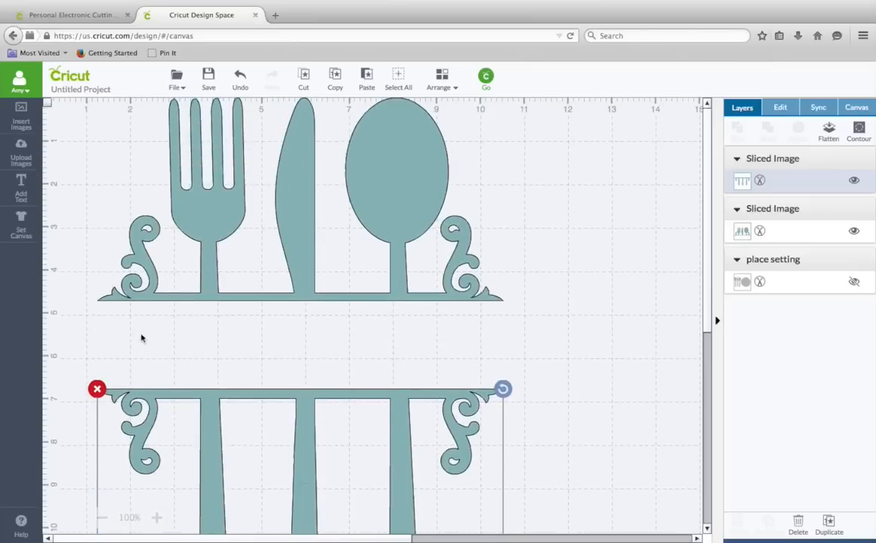
{"action": "left_click", "coordinate": [581, 346]}
{"action": "left_click", "coordinate": [21, 187]}
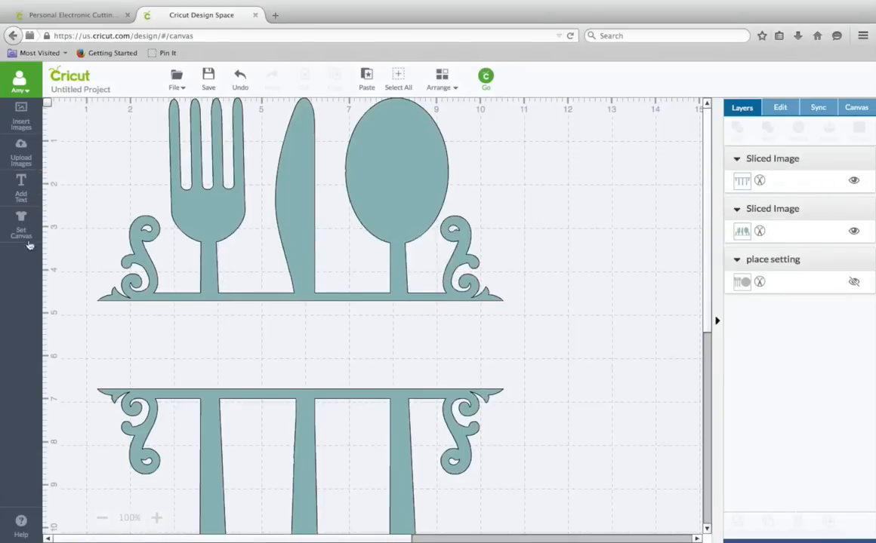
{"action": "left_click", "coordinate": [21, 190]}
{"action": "type", "text": "Vinnie's Vittles"}
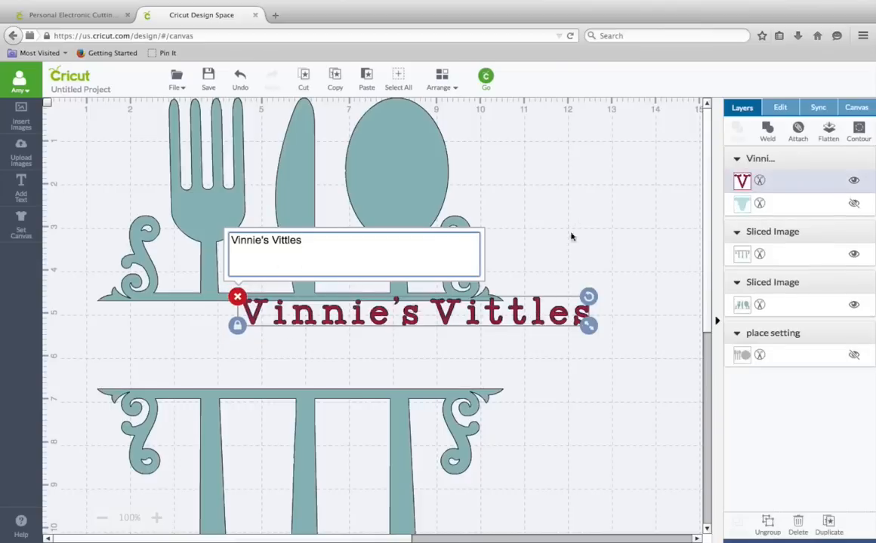
- Change the text's font to My Own Topher
{"action": "left_click", "coordinate": [782, 110]}
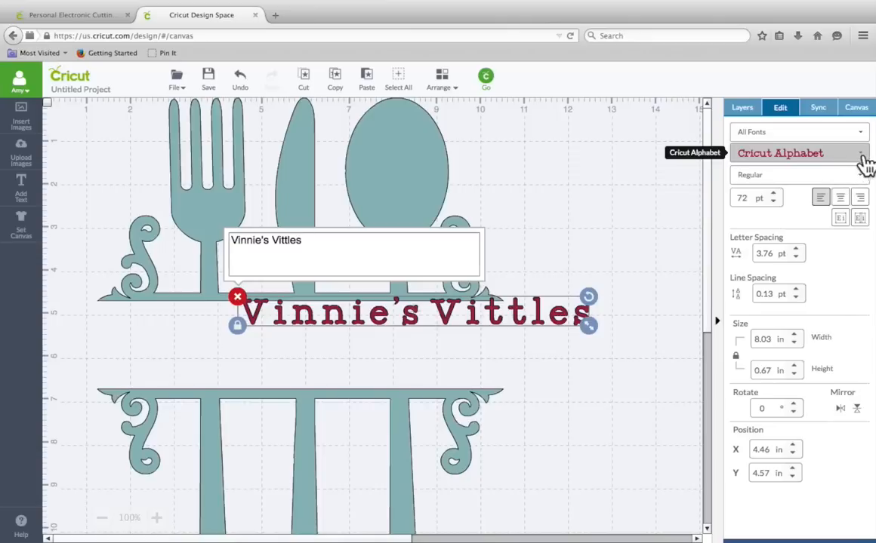
{"action": "left_click", "coordinate": [864, 161]}
{"action": "type", "text": "my"}
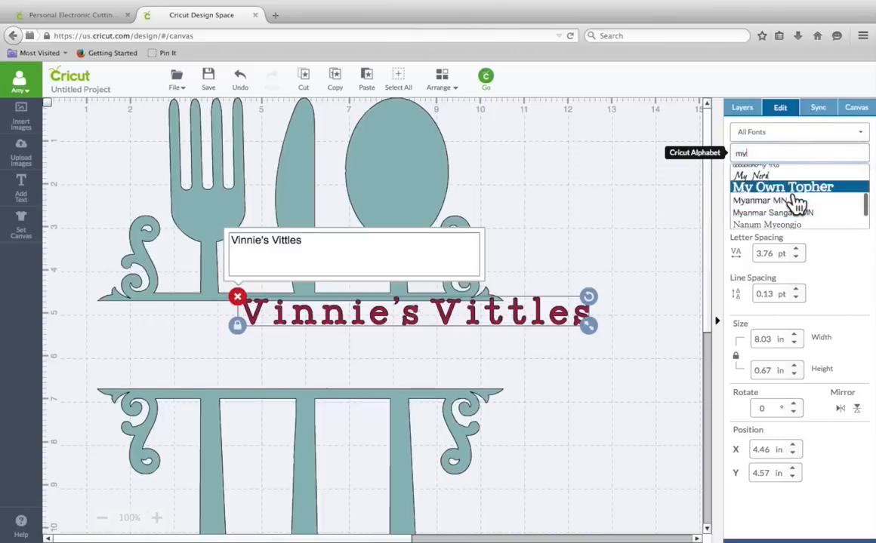
{"action": "left_click", "coordinate": [796, 188]}
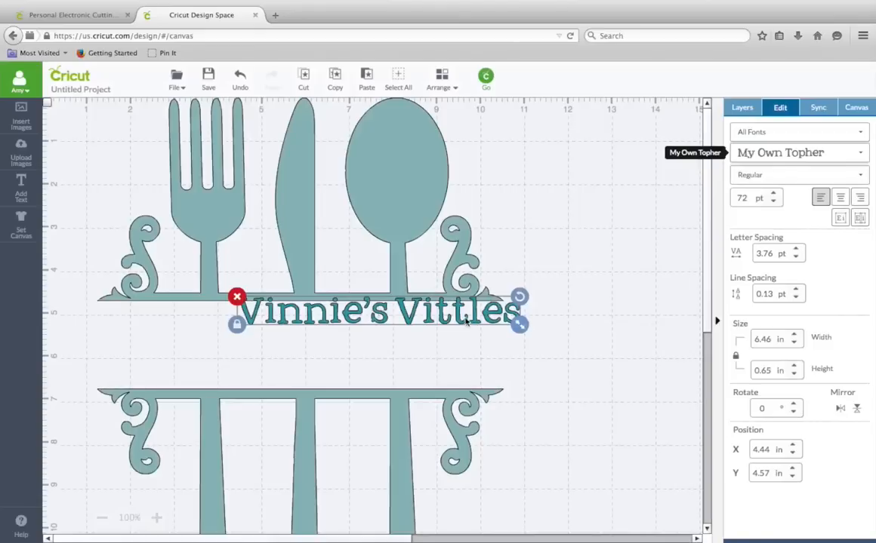
- Move the text into the gap, unlock its proportions and stretch it to about 10.1 by 2 in between the halves
{"action": "left_click_drag", "start_coordinate": [464, 321], "coordinate": [320, 330]}
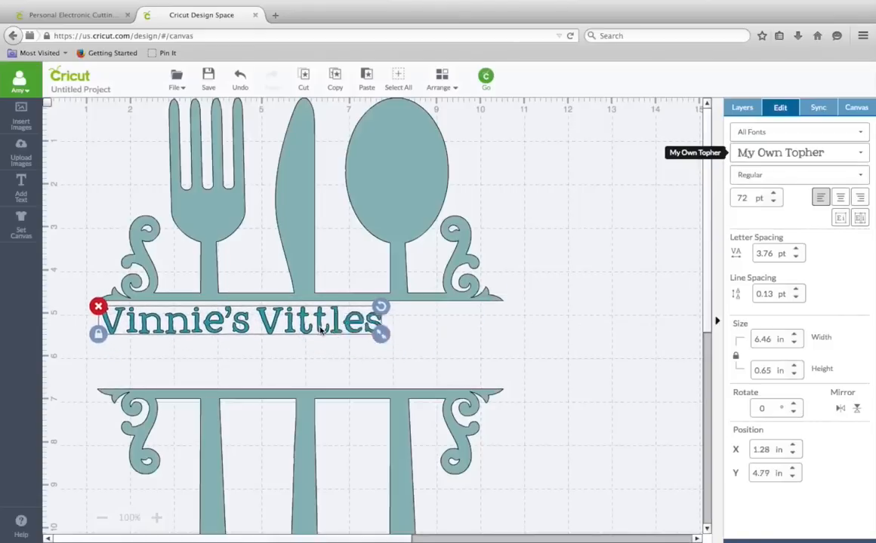
{"action": "left_click", "coordinate": [98, 335]}
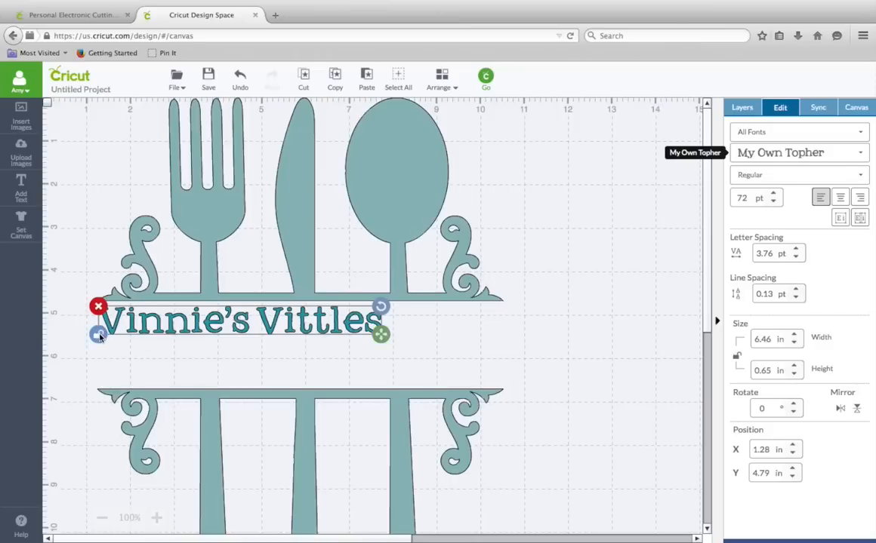
{"action": "left_click_drag", "start_coordinate": [380, 337], "coordinate": [493, 386]}
{"action": "left_click_drag", "start_coordinate": [390, 339], "coordinate": [390, 335]}
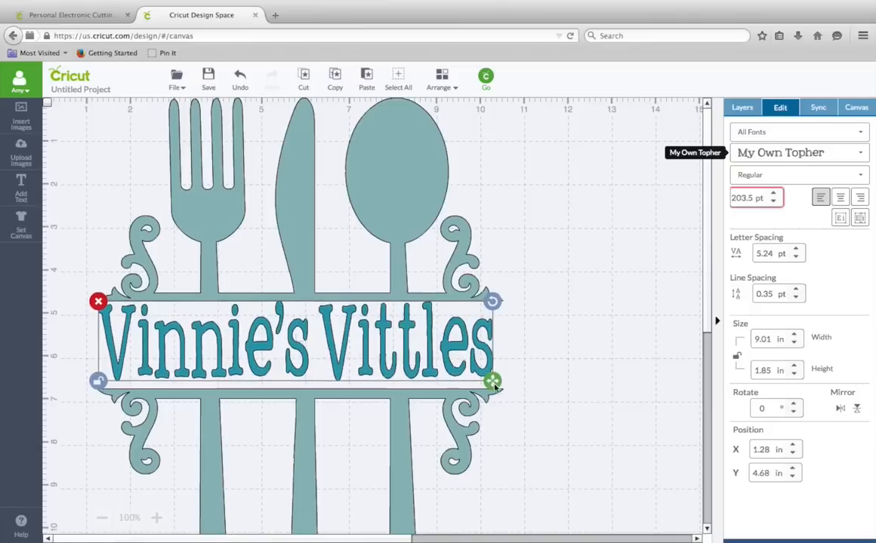
{"action": "left_click_drag", "start_coordinate": [496, 393], "coordinate": [541, 385]}
{"action": "left_click_drag", "start_coordinate": [481, 366], "coordinate": [465, 366]}
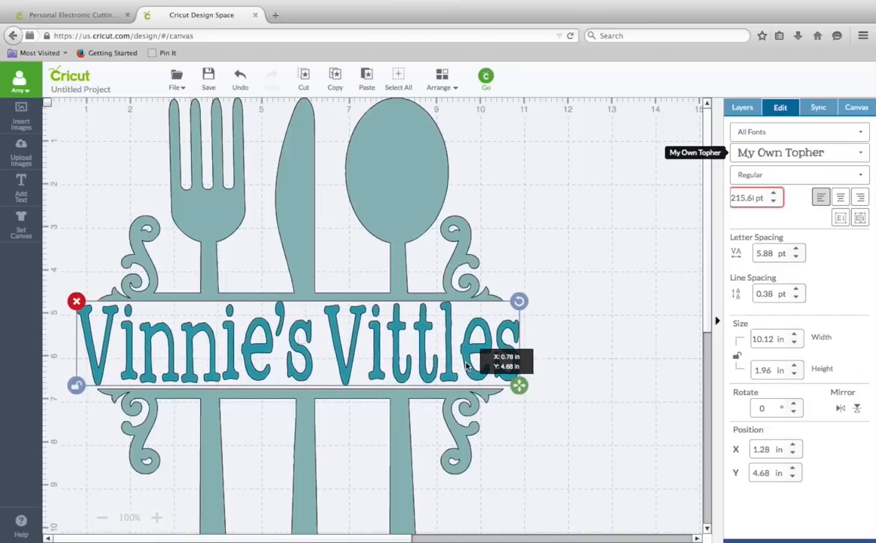
- Select and deselect the text to check its placement between the halves
{"action": "left_click", "coordinate": [587, 417]}
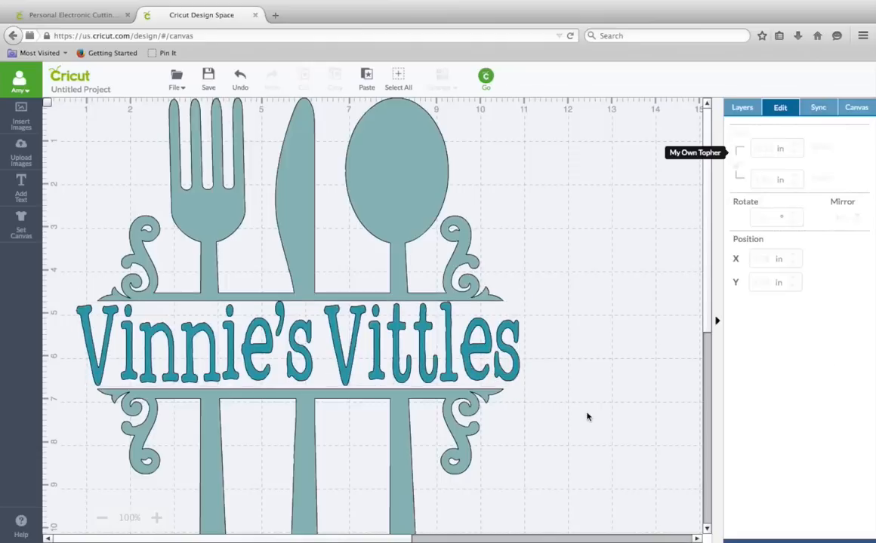
{"action": "left_click", "coordinate": [514, 376]}
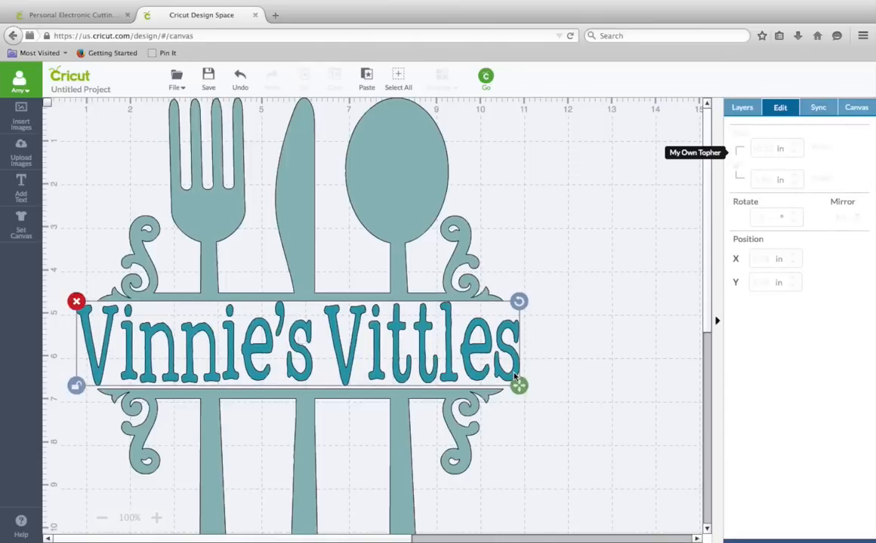
{"action": "left_click", "coordinate": [514, 376]}
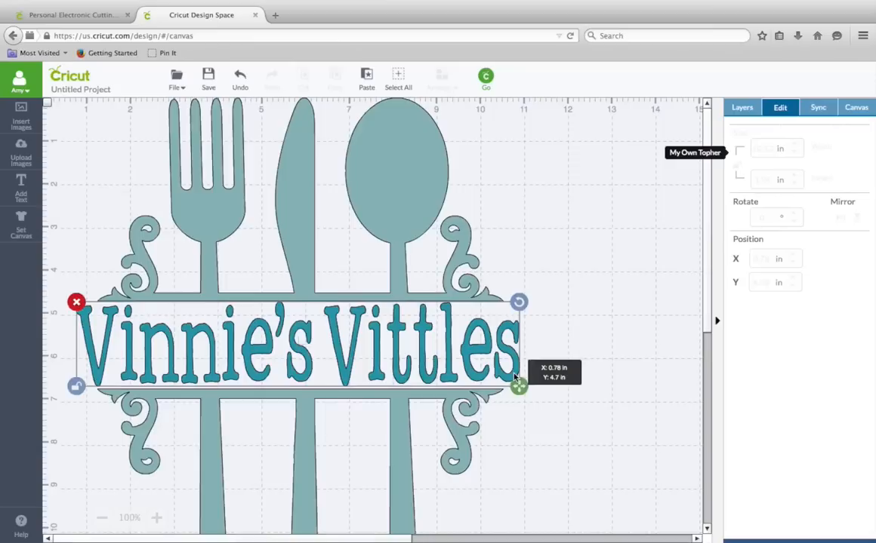
{"action": "left_click", "coordinate": [567, 397]}
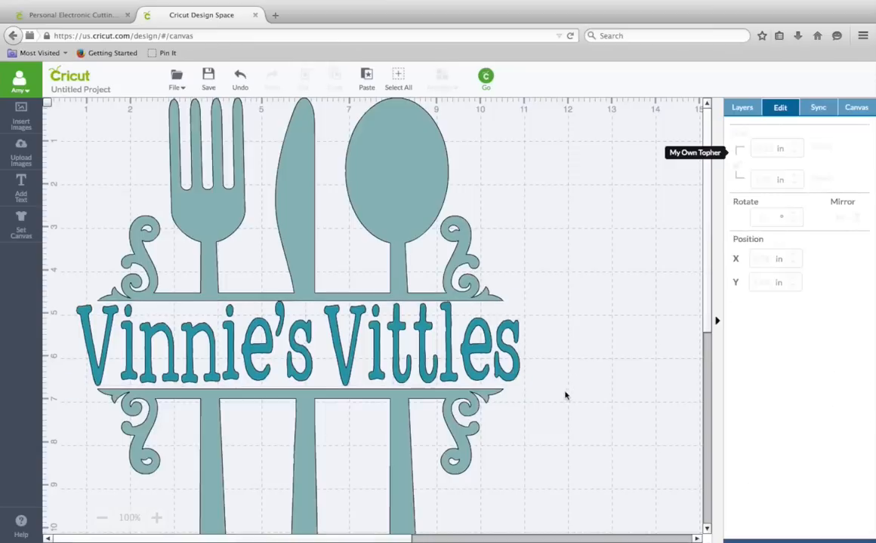
{"action": "left_click", "coordinate": [450, 351]}
{"action": "left_click_drag", "start_coordinate": [450, 351], "coordinate": [450, 352]}
{"action": "left_click", "coordinate": [563, 375]}
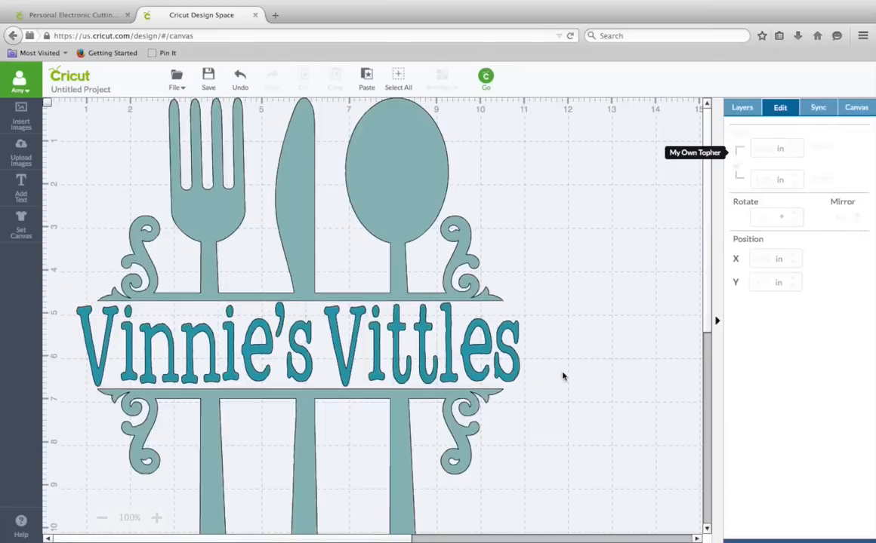
{"action": "left_click", "coordinate": [513, 368]}
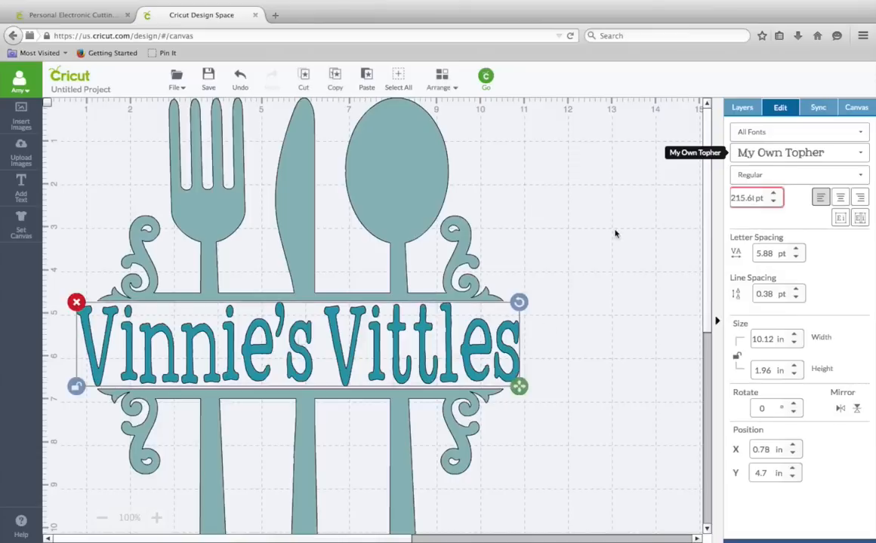
- Attach the text to the upper half of the cutlery design and preview the cut mat
{"action": "left_click", "coordinate": [744, 113]}
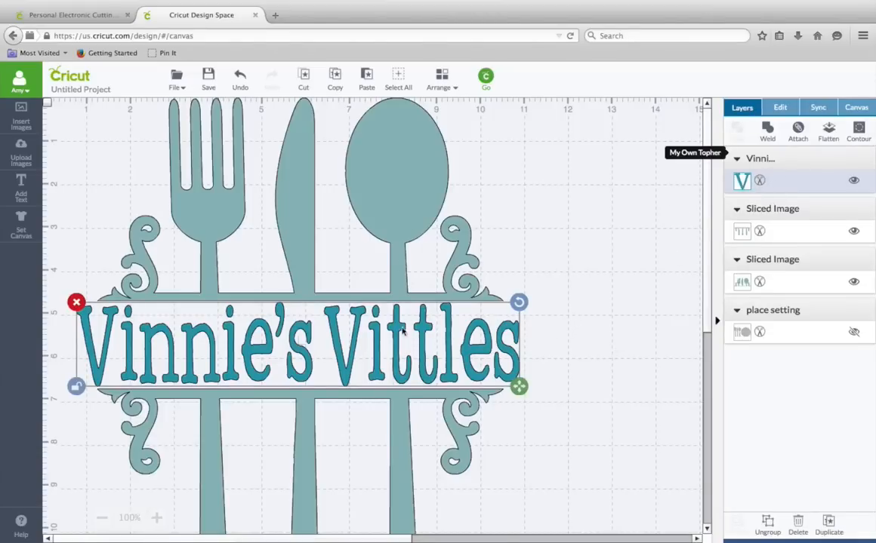
{"action": "left_click", "coordinate": [408, 202], "text": "shift"}
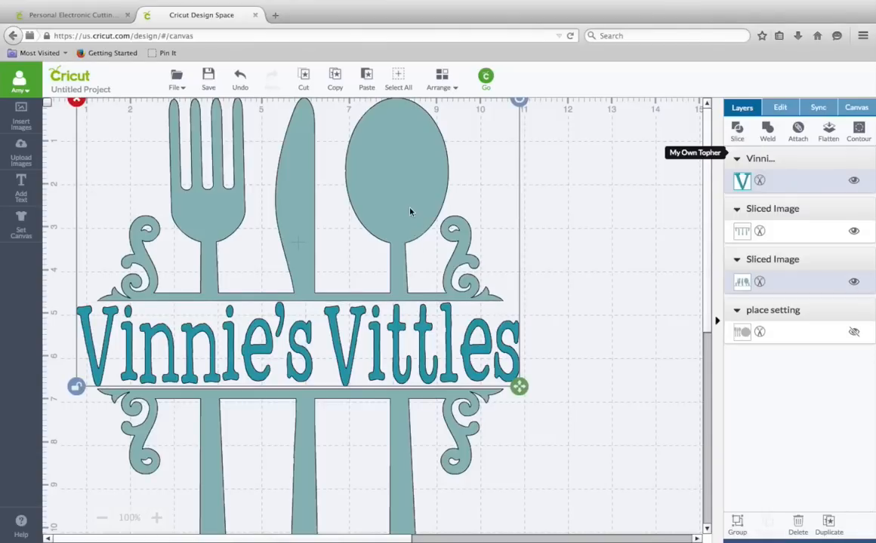
{"action": "left_click", "coordinate": [802, 139]}
{"action": "left_click", "coordinate": [623, 295]}
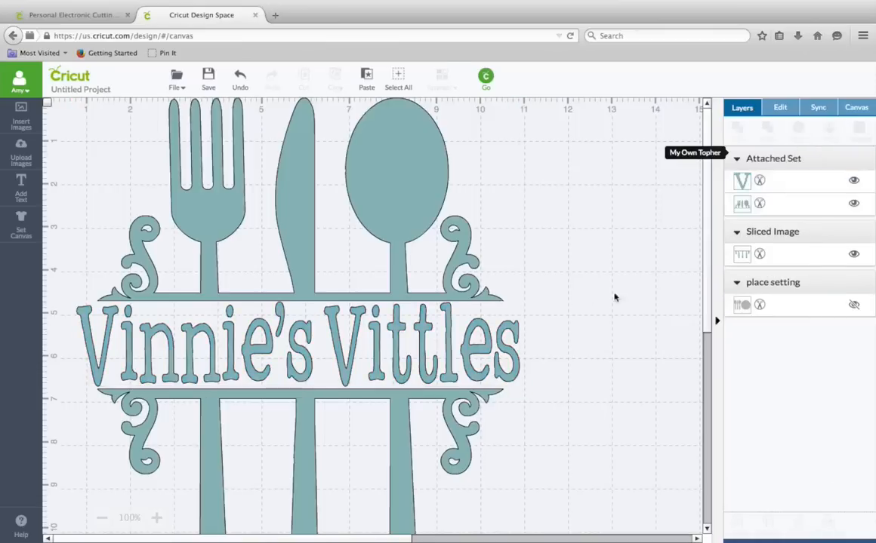
{"action": "left_click", "coordinate": [405, 301]}
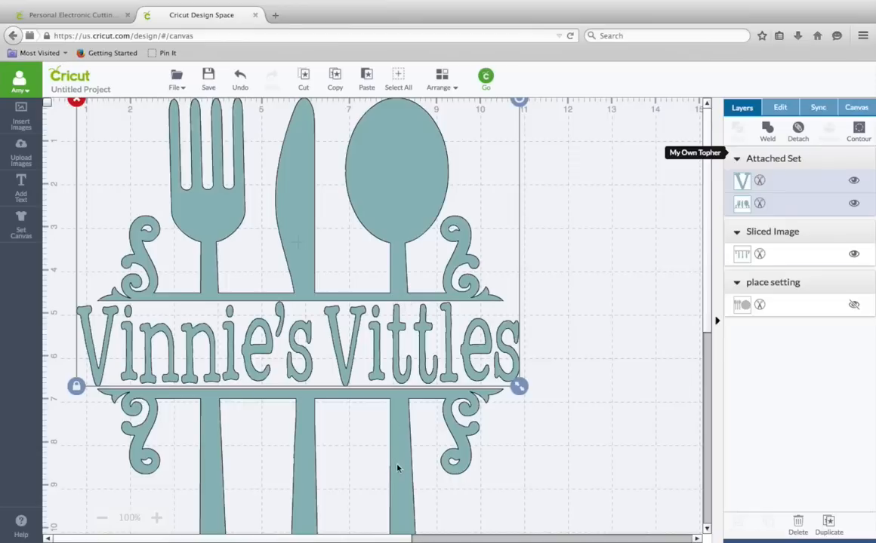
{"action": "left_click", "coordinate": [359, 420], "text": "shift"}
{"action": "left_click", "coordinate": [559, 408]}
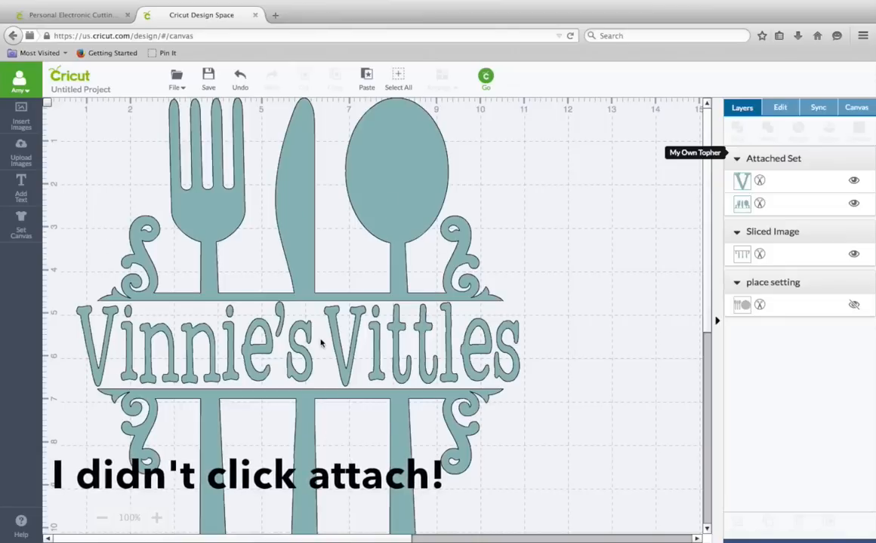
{"action": "left_click", "coordinate": [486, 76]}
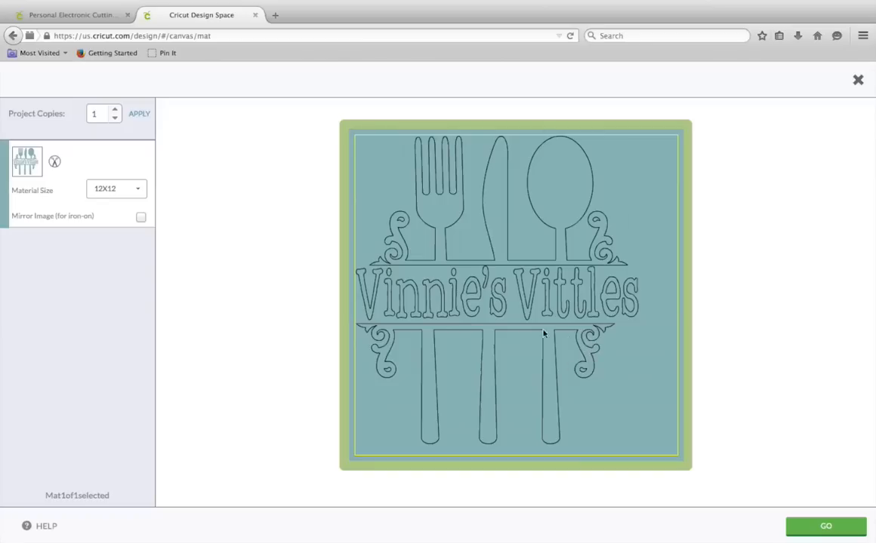
{"action": "left_click", "coordinate": [858, 80]}
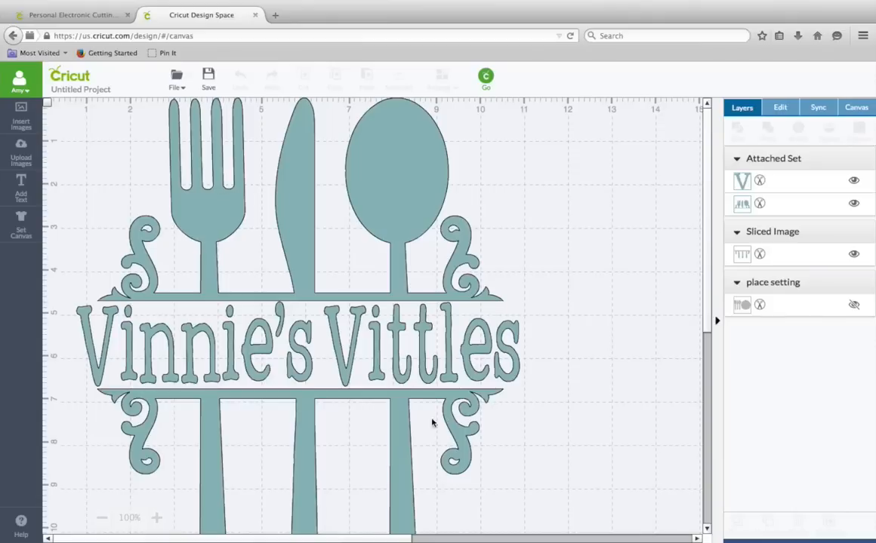
- Attach the lower half to the text and upper half set, then open the cut mat preview
{"action": "left_click", "coordinate": [406, 423]}
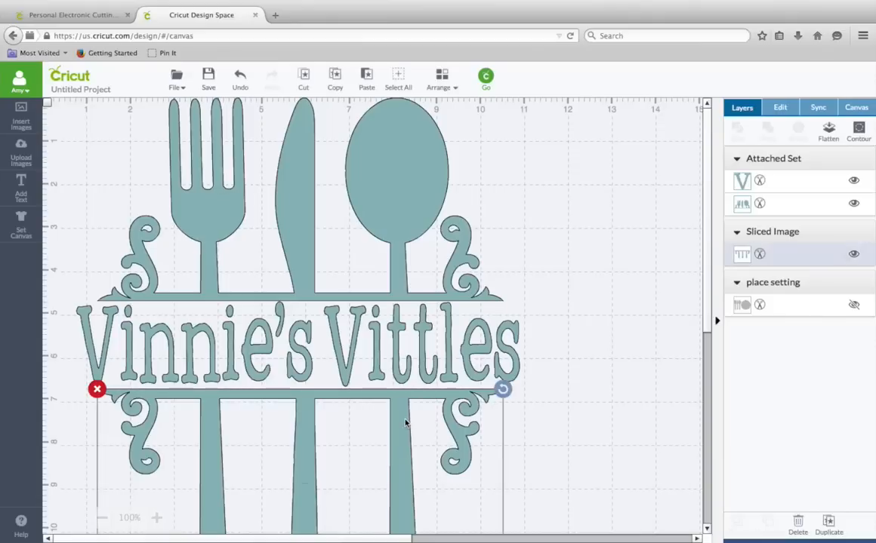
{"action": "left_click_drag", "start_coordinate": [406, 423], "coordinate": [407, 423]}
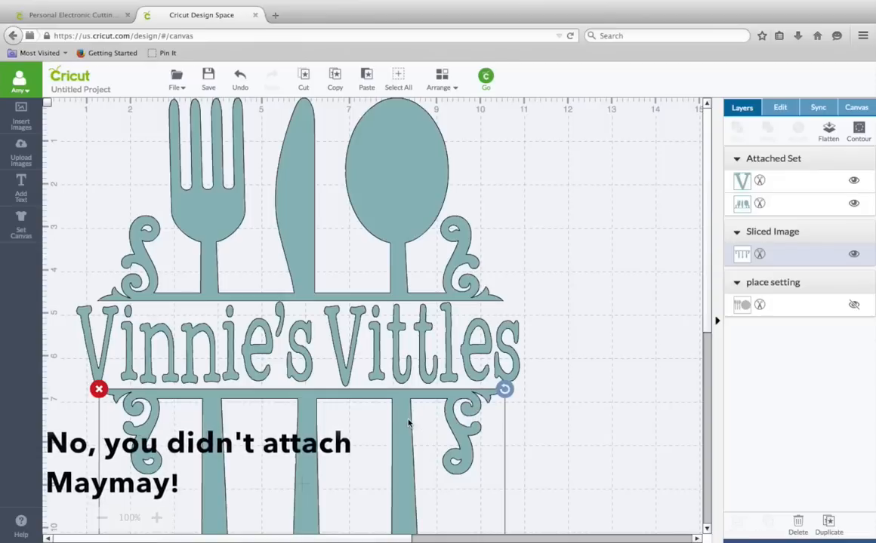
{"action": "left_click", "coordinate": [404, 242], "text": "shift"}
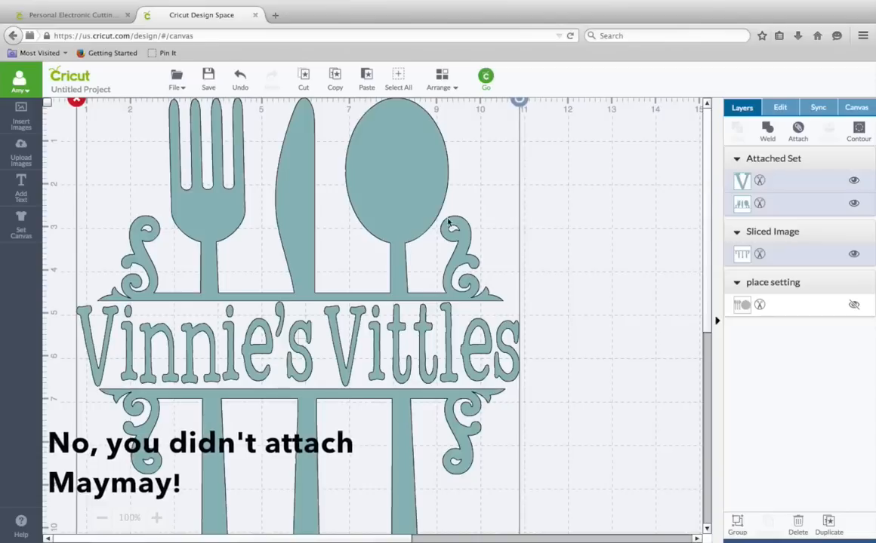
{"action": "left_click", "coordinate": [800, 130]}
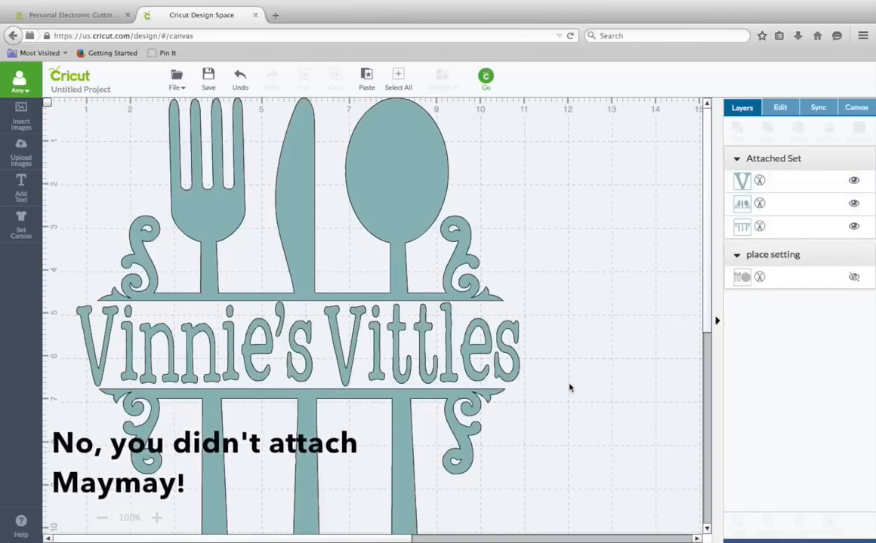
{"action": "left_click", "coordinate": [486, 79]}
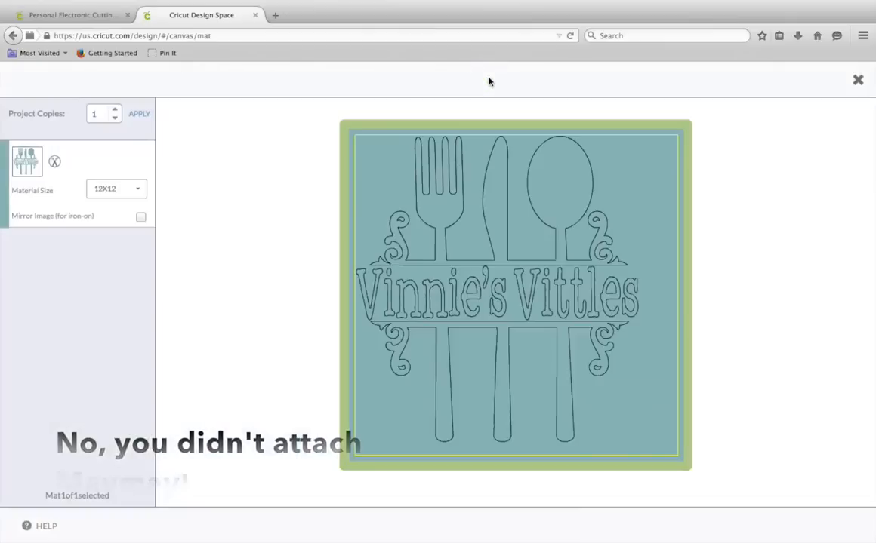